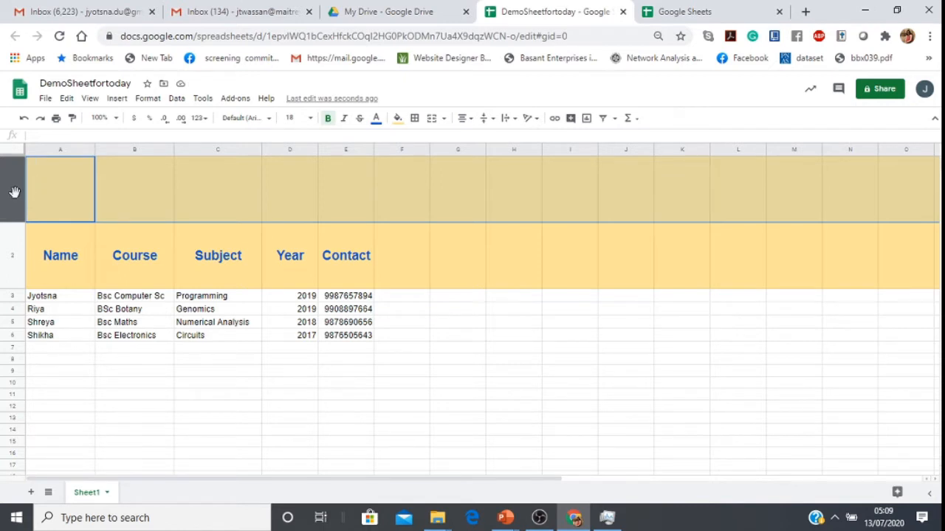
# Examine the insert options for column F and the editing operations available for row 2 and column F
pyautogui.click(414, 183)
pyautogui.click(406, 147)
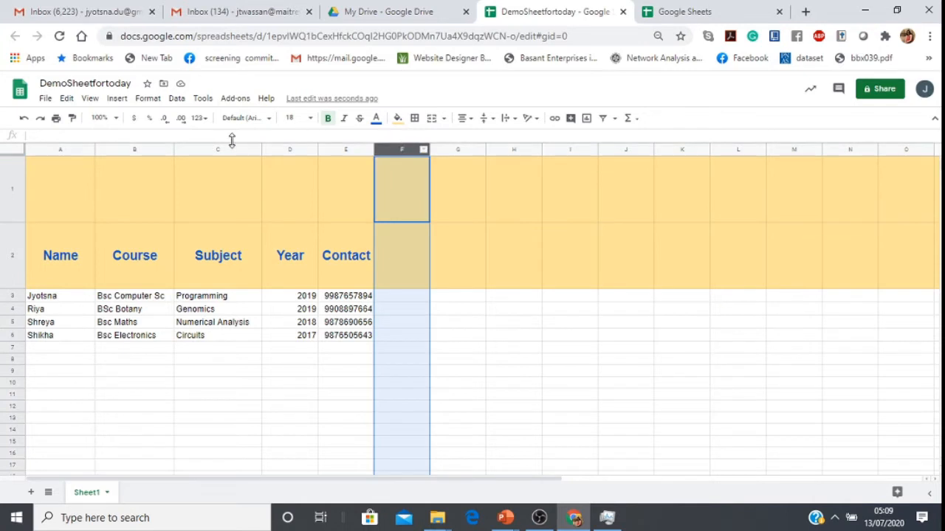
pyautogui.click(116, 100)
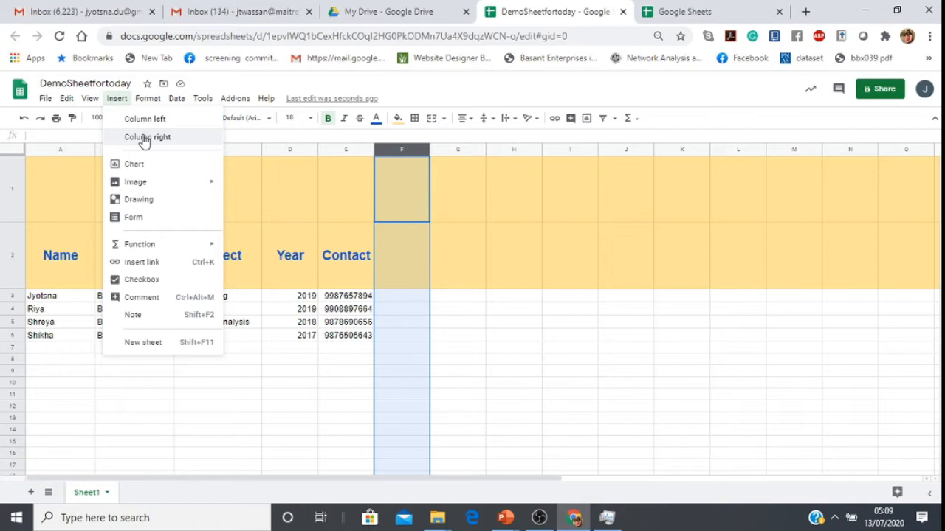
pyautogui.click(13, 189)
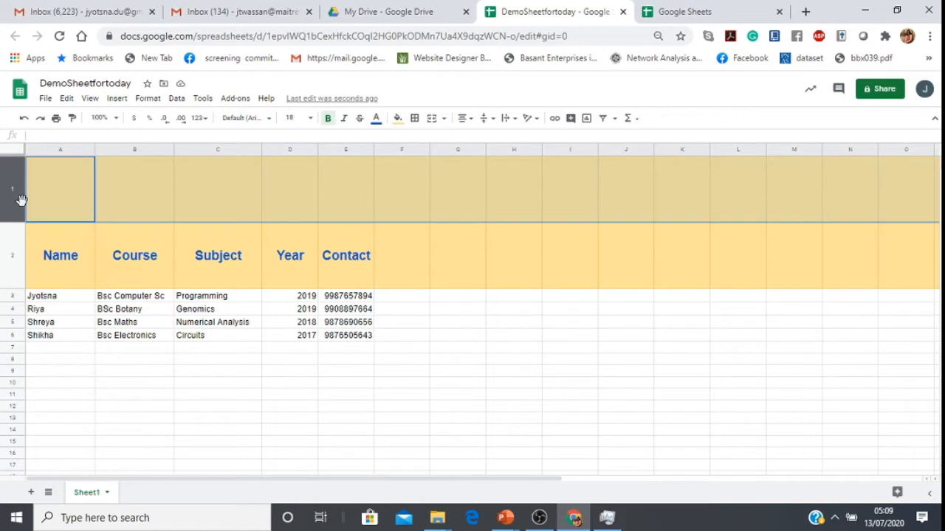
pyautogui.click(14, 254)
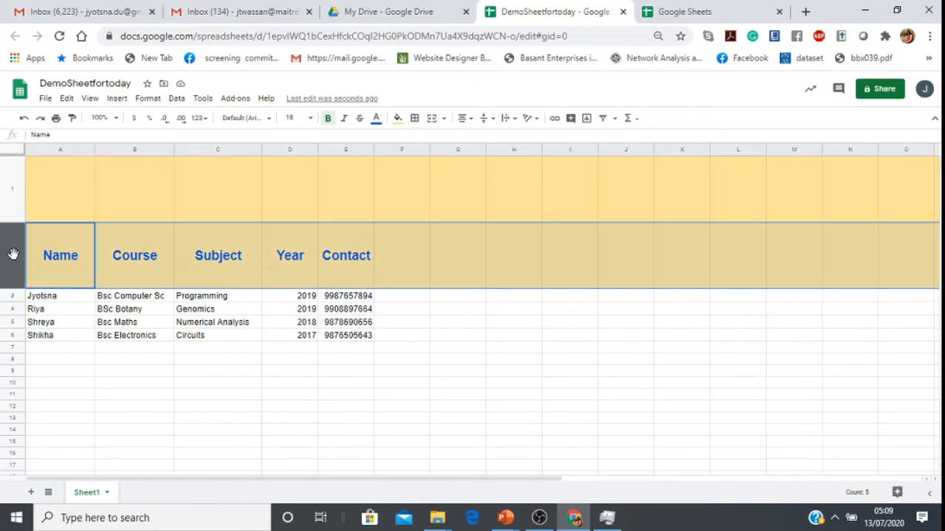
pyautogui.rightClick(12, 254)
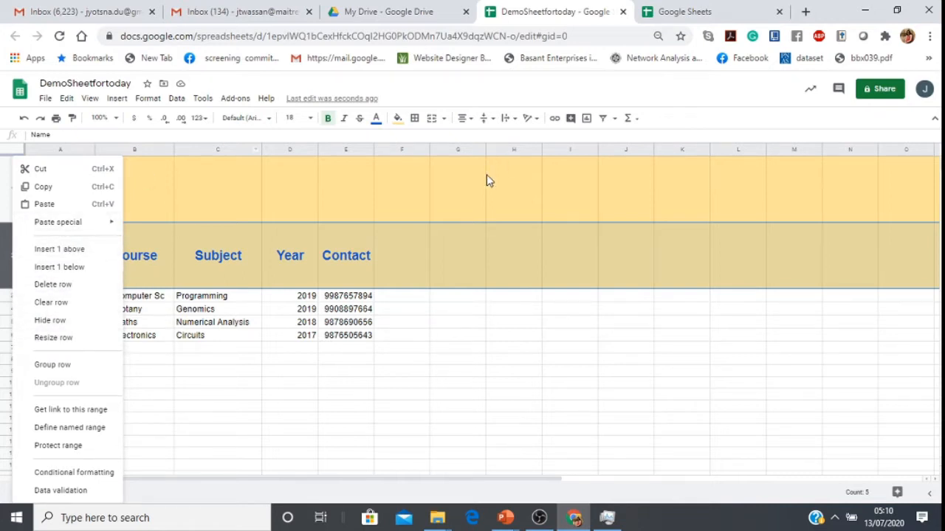
pyautogui.click(394, 201)
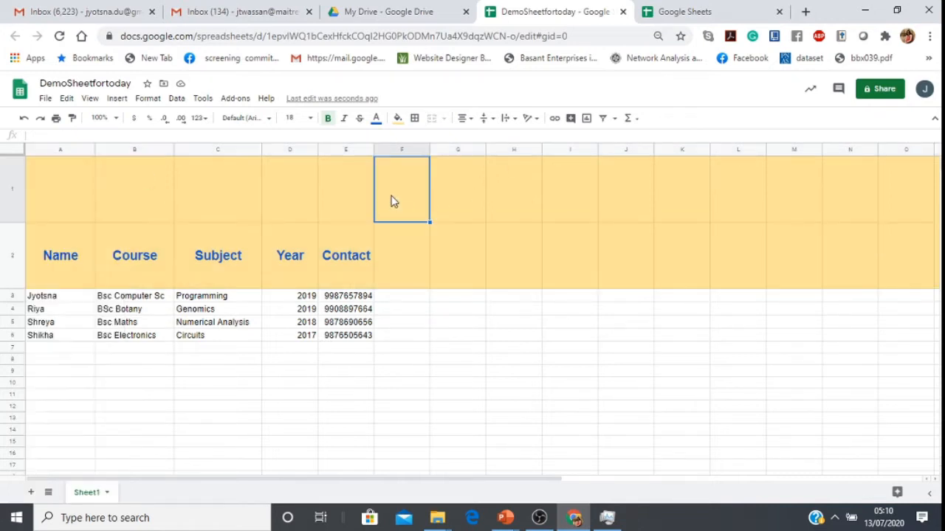
pyautogui.click(395, 150)
pyautogui.rightClick(396, 151)
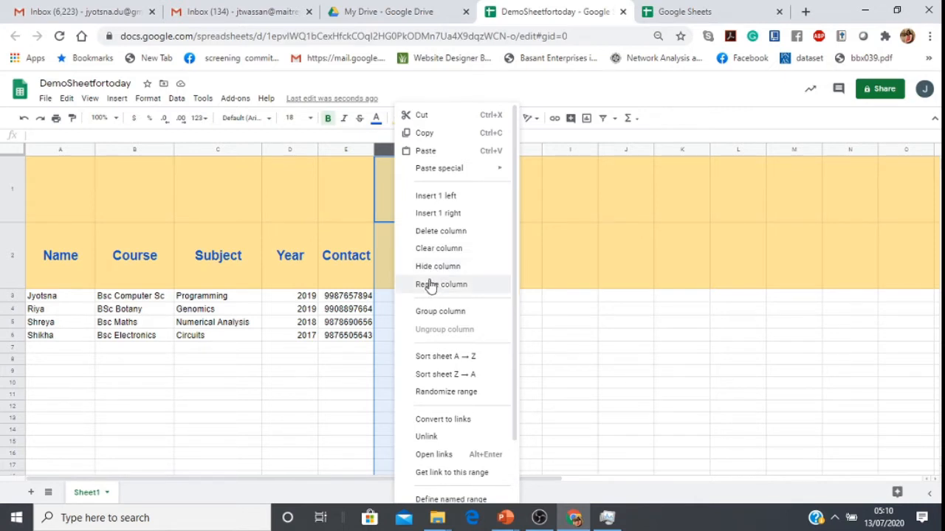
# Clear the contents of the Contact column and undo the clearing
pyautogui.click(350, 151)
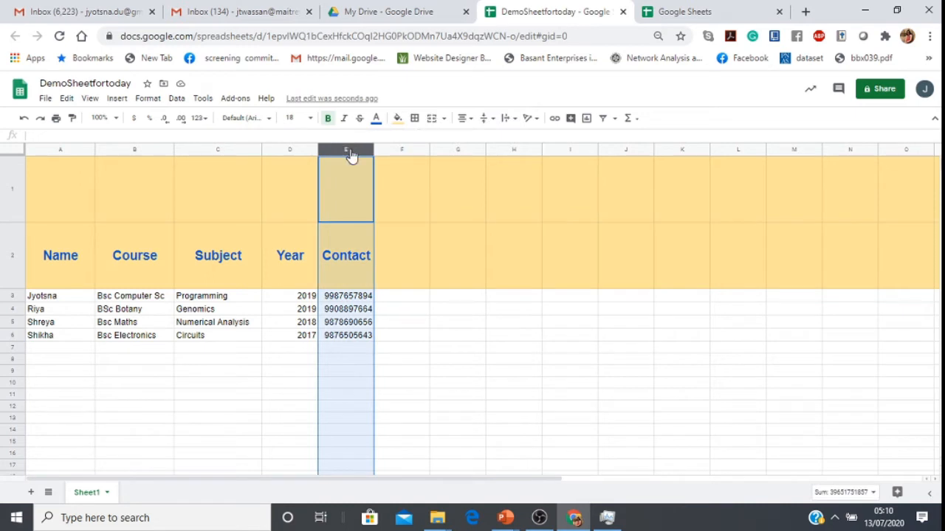
pyautogui.rightClick(349, 151)
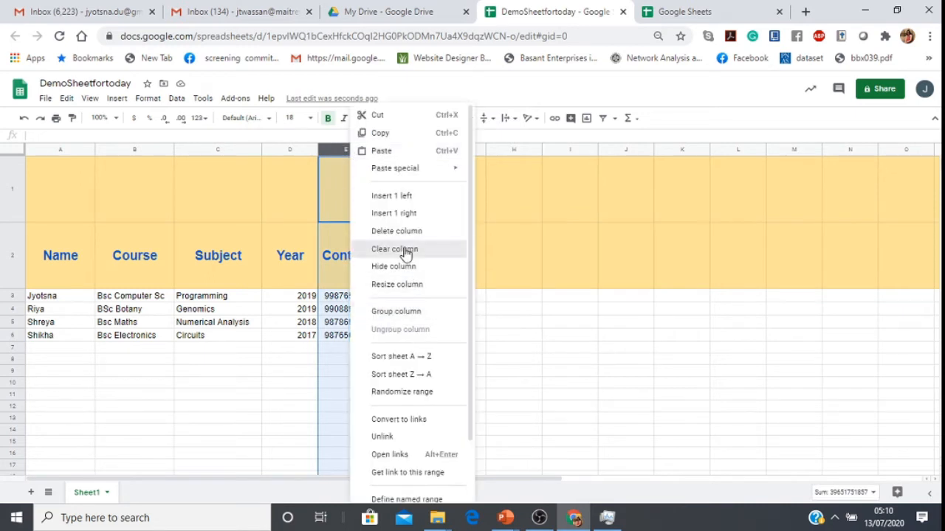
pyautogui.click(405, 253)
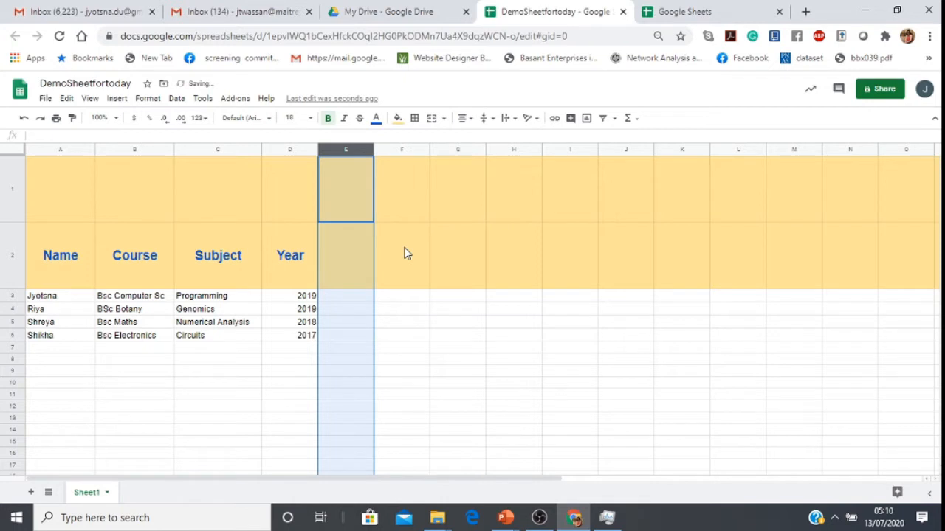
pyautogui.hotkey('ctrl', 'z')
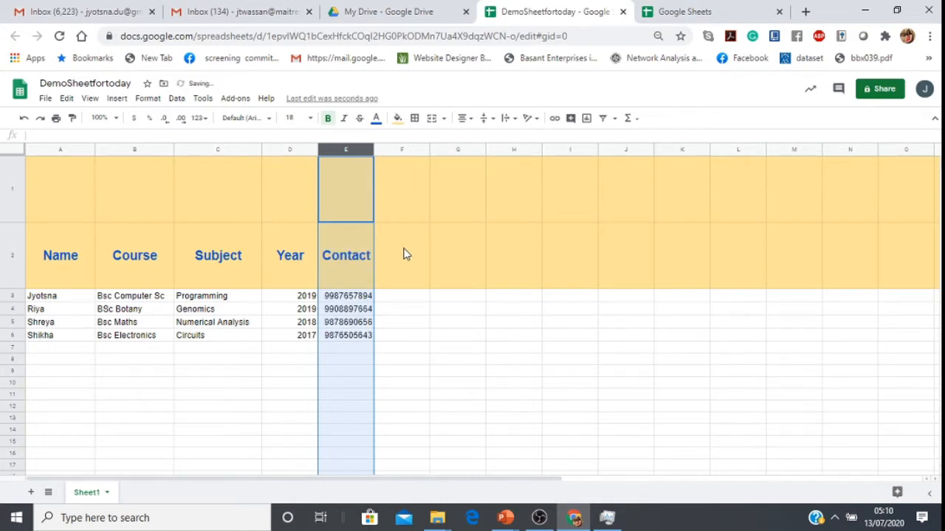
# Resize the Contact column to a width of 100 pixels
pyautogui.rightClick(360, 151)
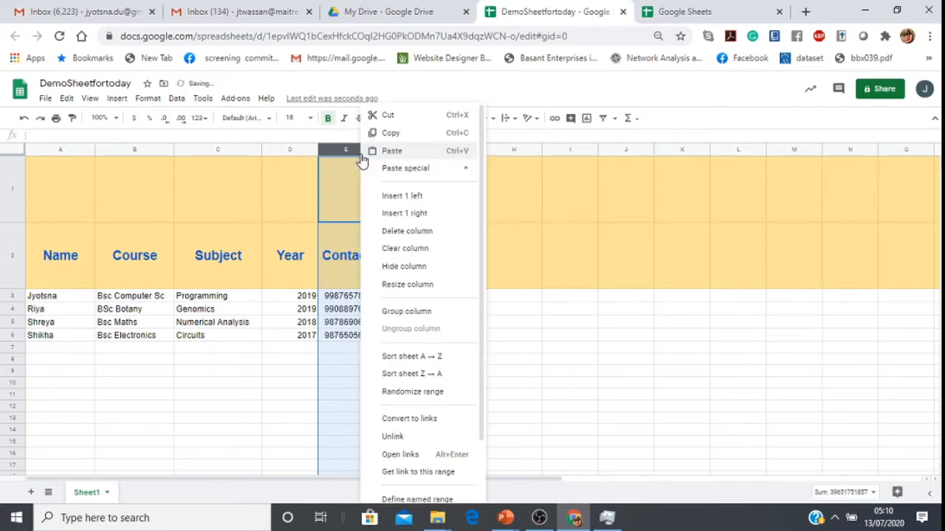
pyautogui.click(413, 284)
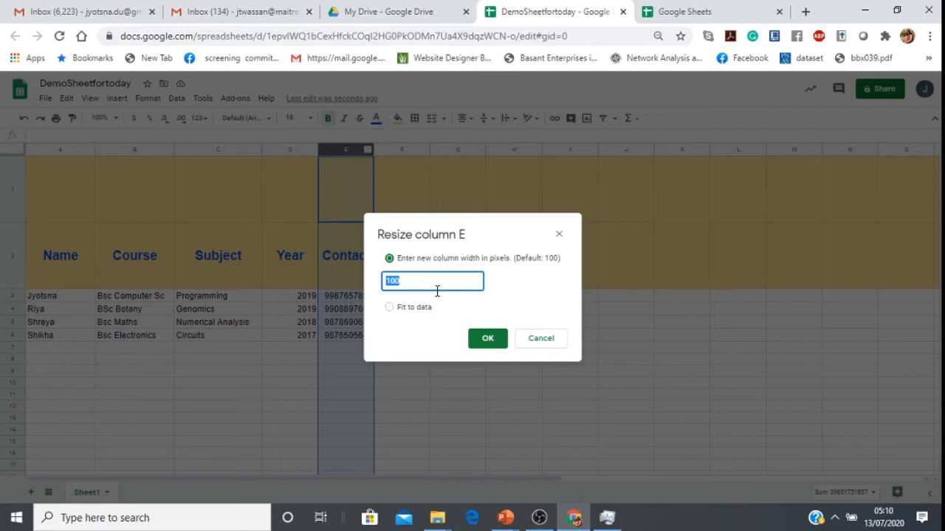
pyautogui.click(501, 344)
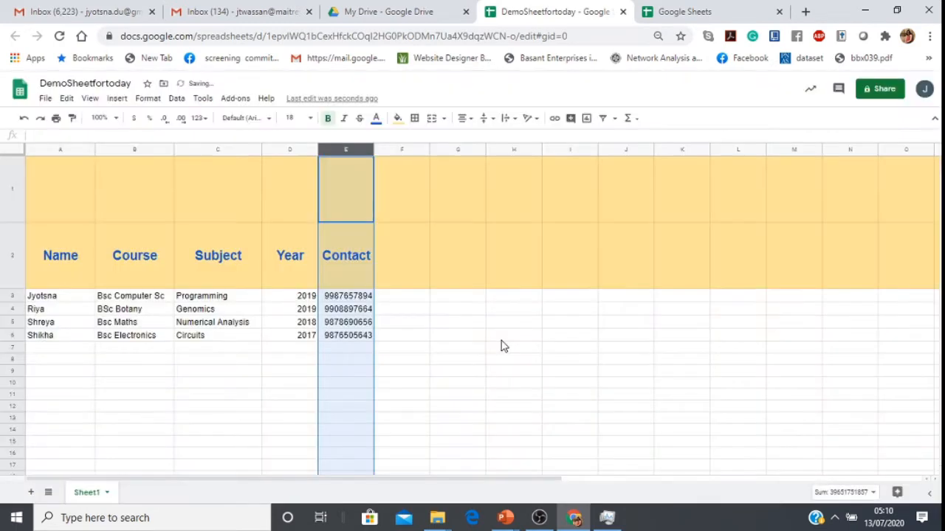
# Delete the Contact column and undo the deletion
pyautogui.rightClick(354, 150)
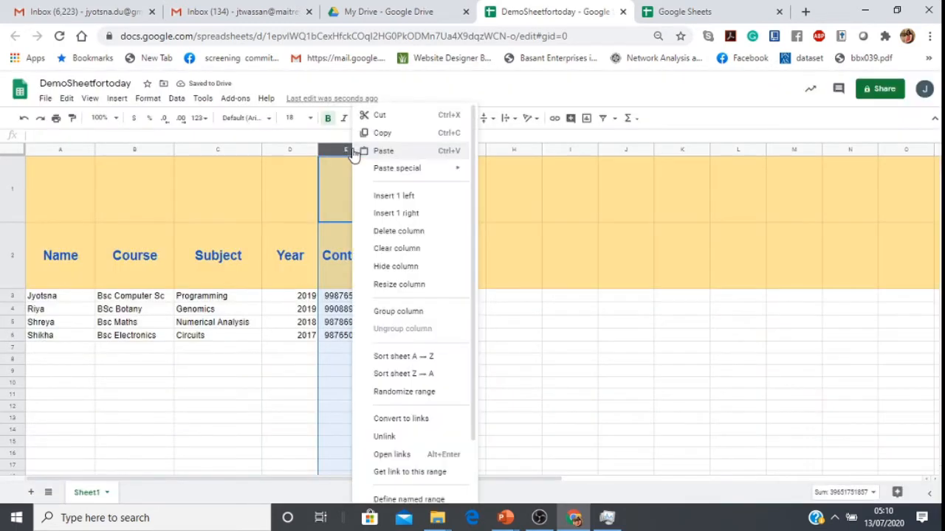
pyautogui.click(397, 233)
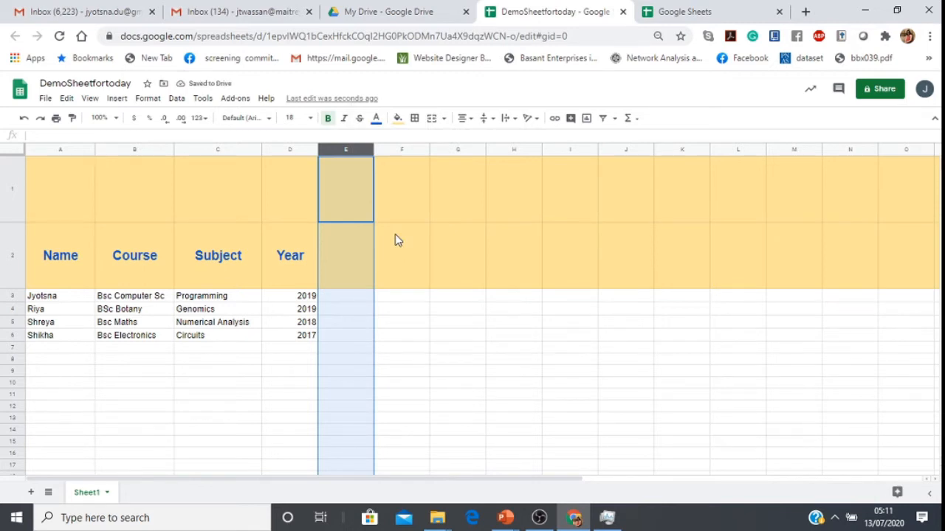
pyautogui.hotkey('ctrl', 'z')
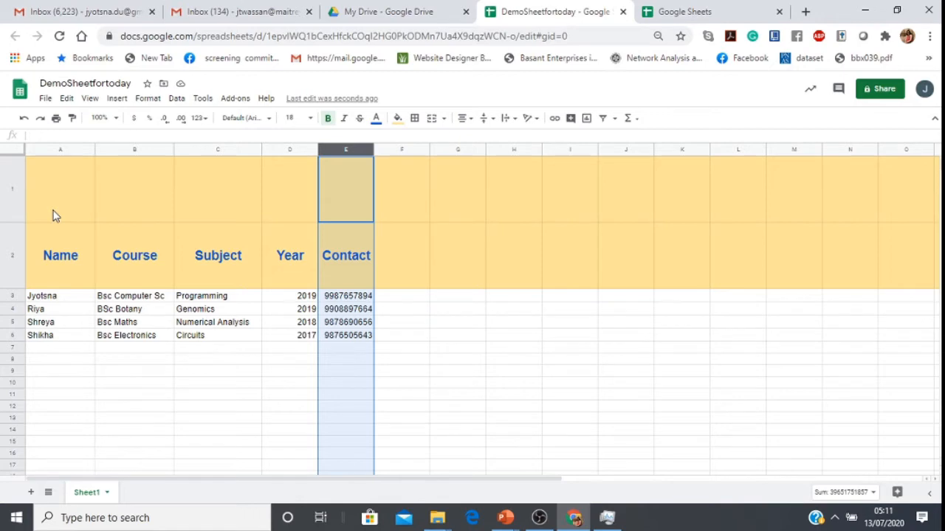
# Insert the picture Maitreyi-college.png from the computer's Pictures folder as an in-cell image in A1
pyautogui.click(52, 215)
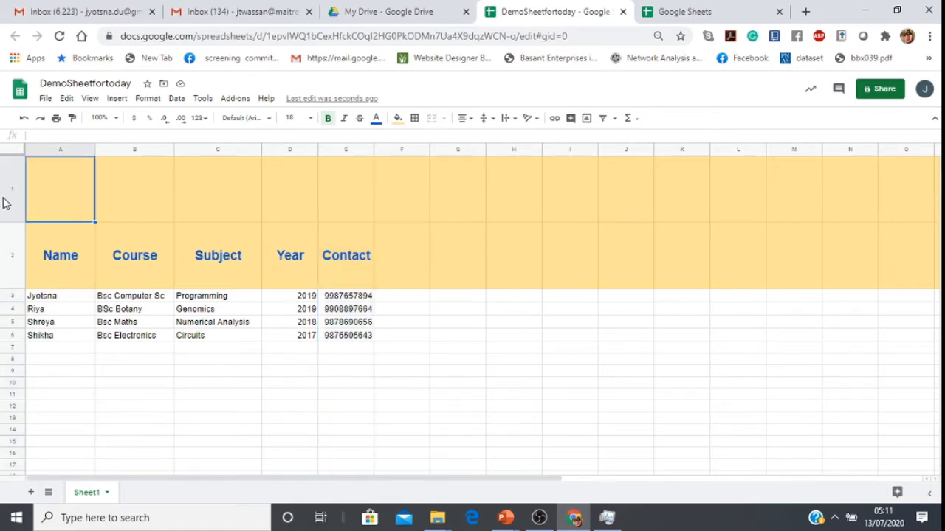
pyautogui.click(117, 100)
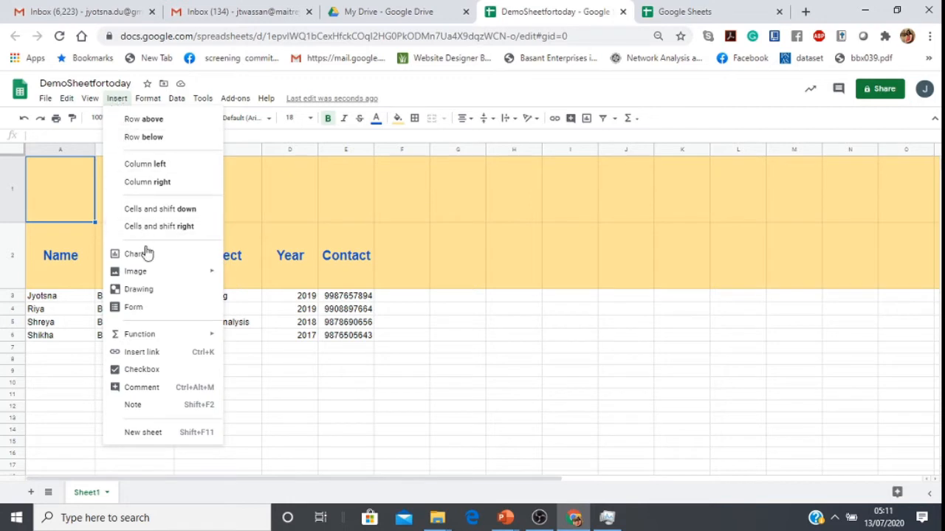
pyautogui.moveTo(151, 276)
pyautogui.click(147, 98)
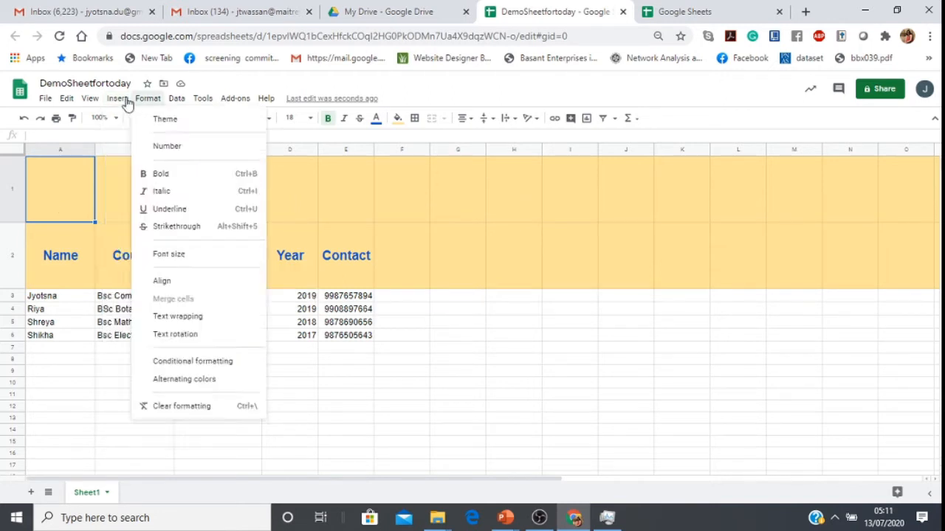
pyautogui.moveTo(126, 101)
pyautogui.moveTo(146, 275)
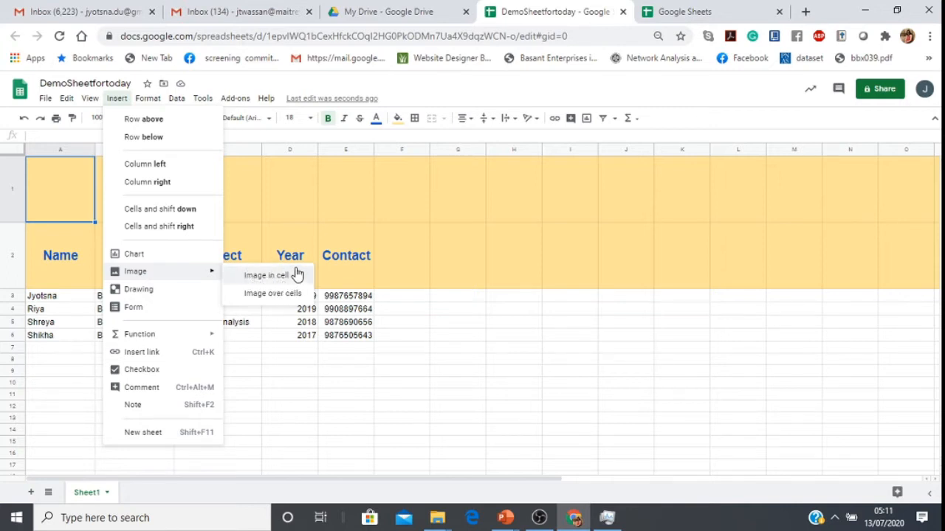
pyautogui.click(262, 280)
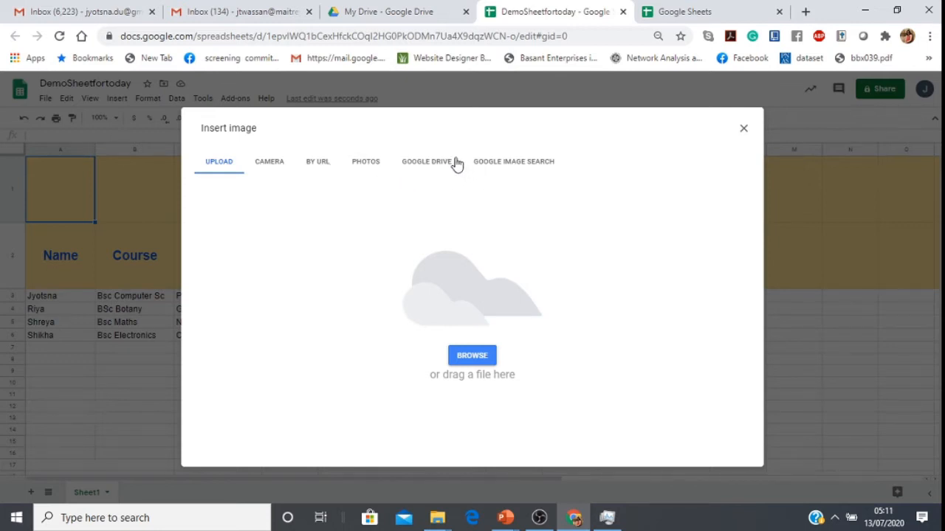
pyautogui.click(452, 358)
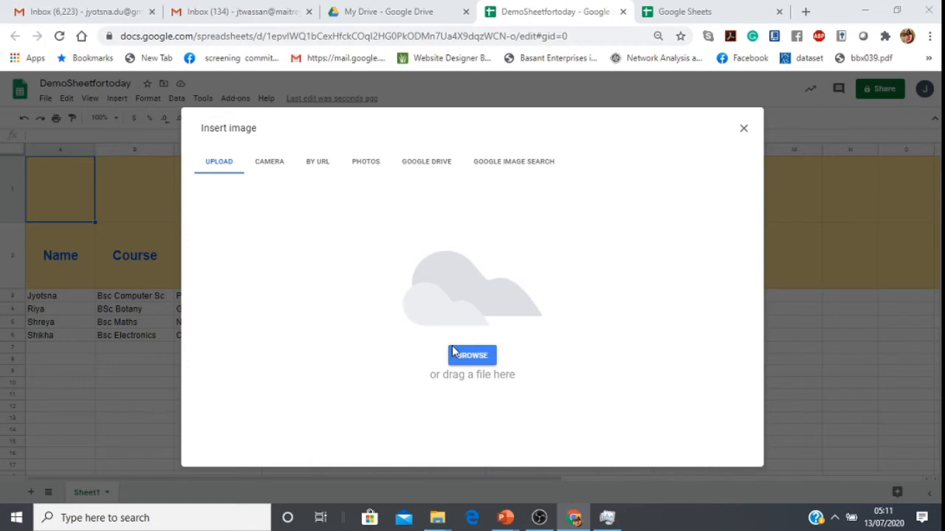
pyautogui.write('Ma')
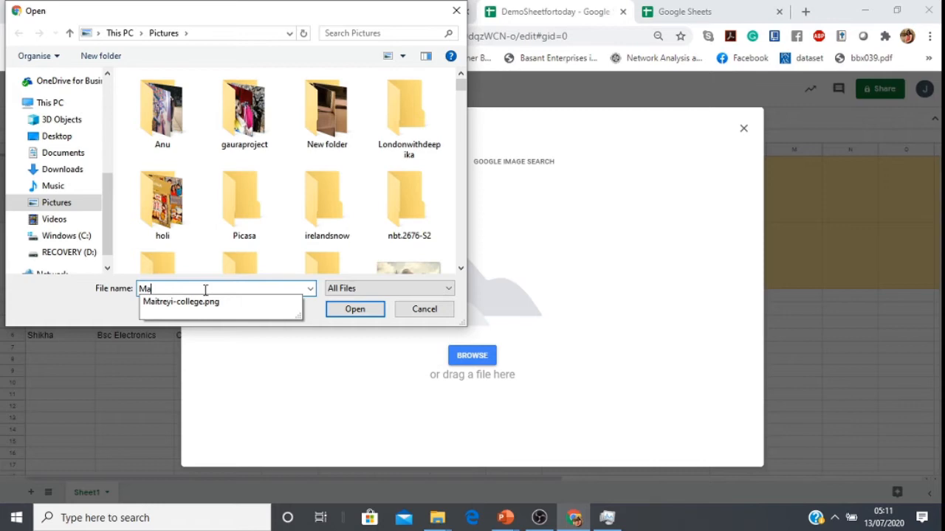
pyautogui.click(182, 302)
pyautogui.click(352, 312)
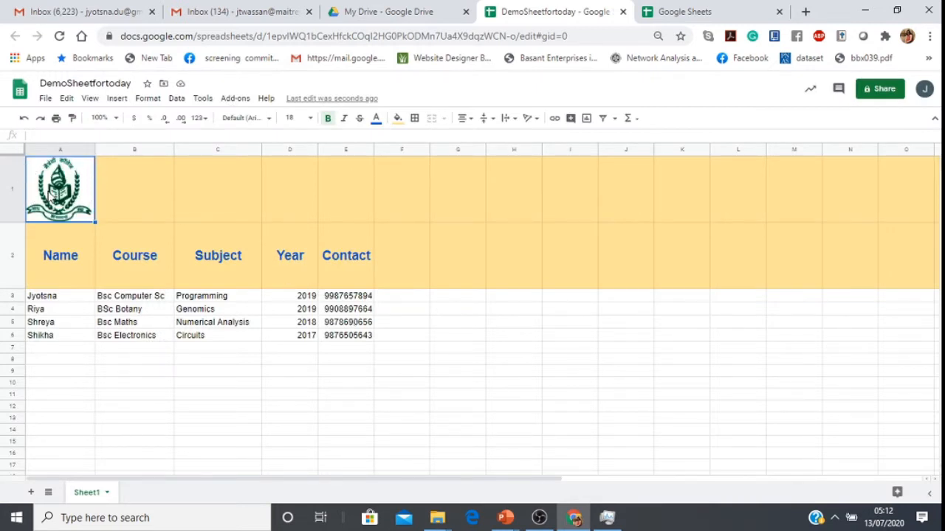
# Enter the title "Maitreyi College" in cell B1 beside the logo
pyautogui.click(116, 99)
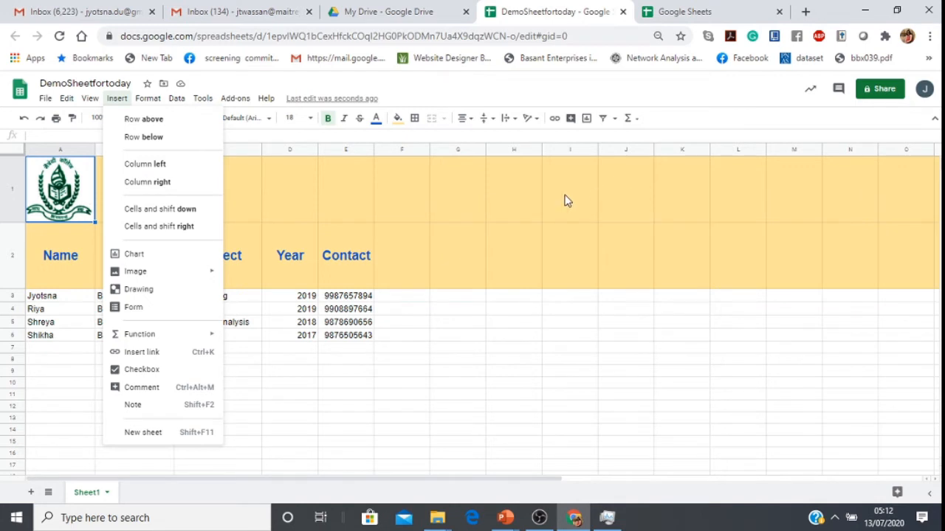
pyautogui.click(228, 190)
pyautogui.click(151, 190)
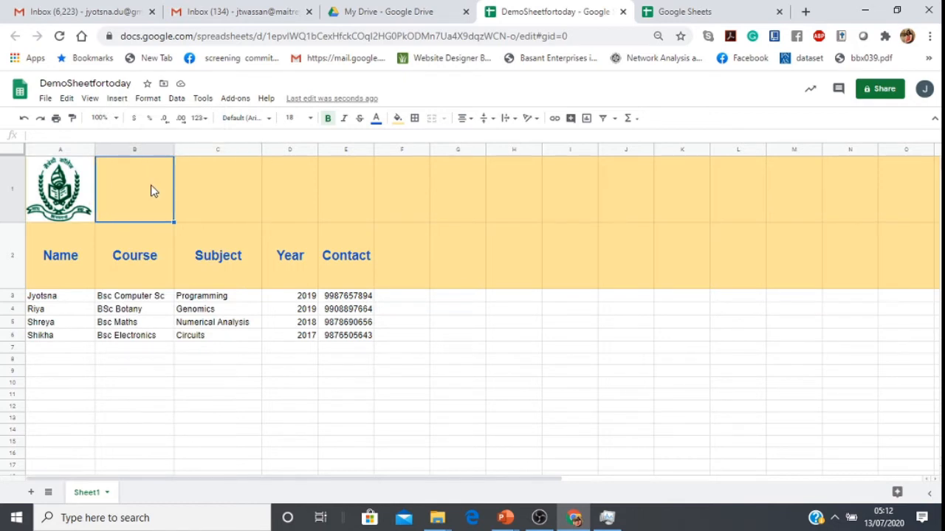
pyautogui.write('Maitreyi')
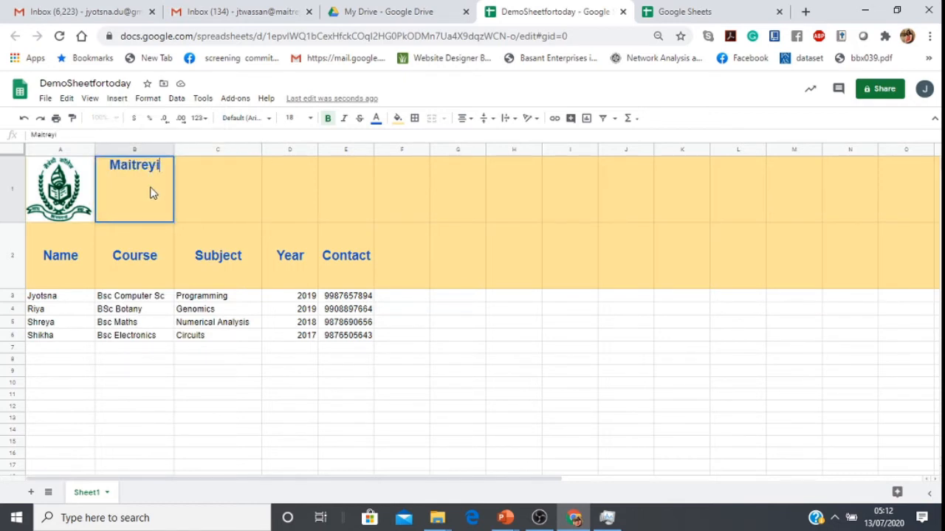
pyautogui.write(' Coleg')
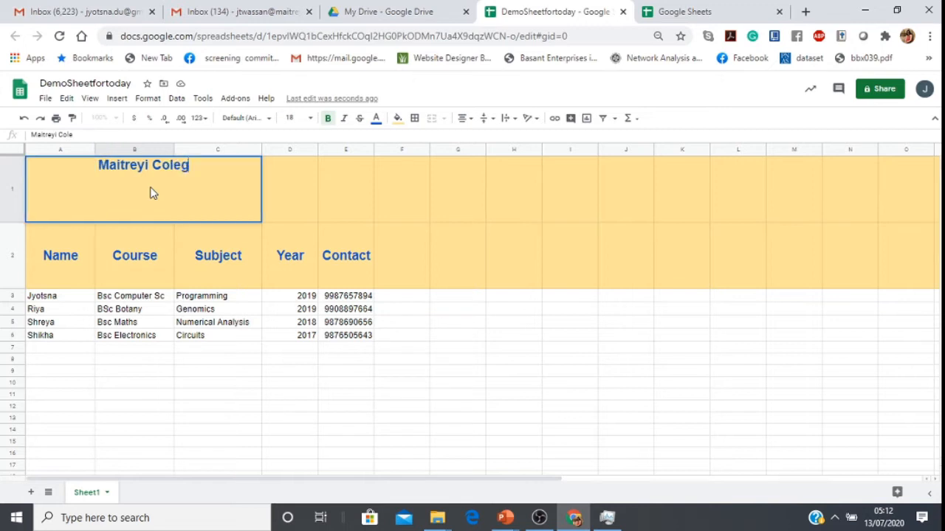
pyautogui.write('e')
pyautogui.press('BackSpace')
pyautogui.press('BackSpace')
pyautogui.press('BackSpace')
pyautogui.press('BackSpace')
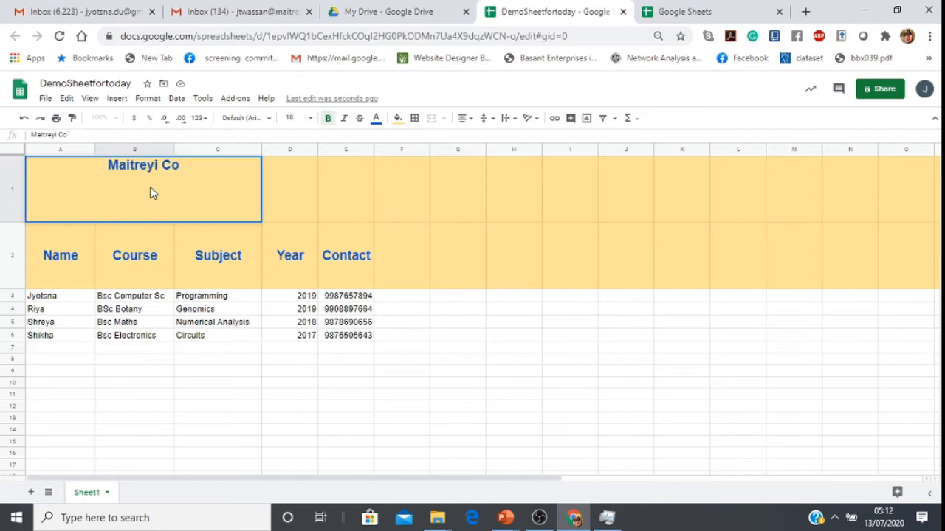
pyautogui.write('llege')
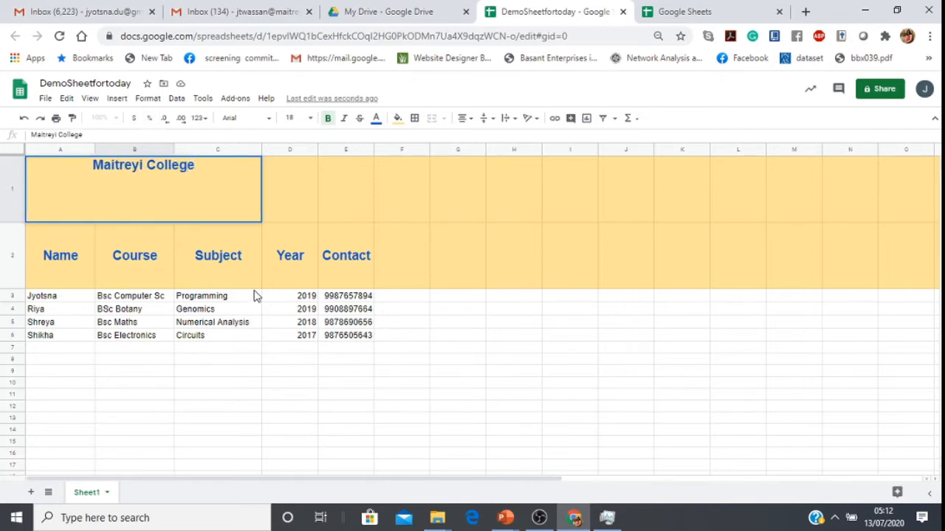
pyautogui.click(341, 190)
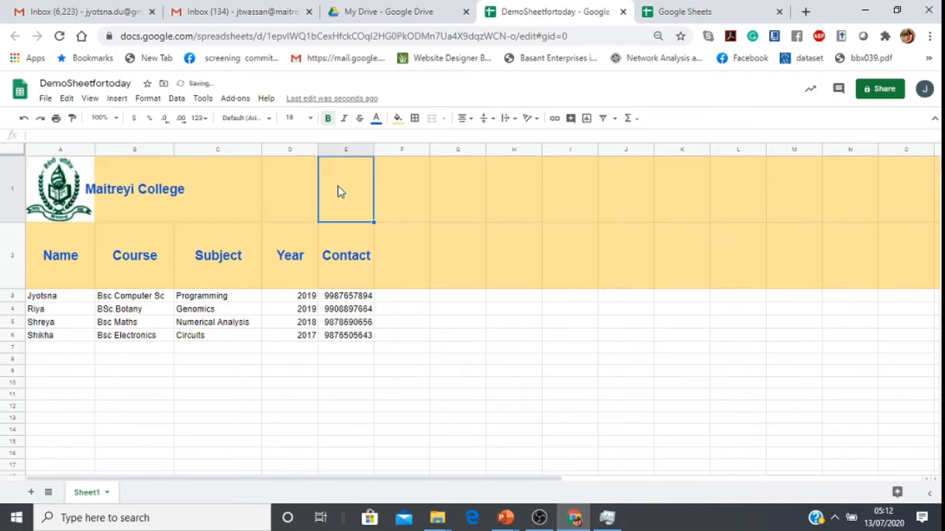
# Add leading spaces before "Maitreyi College" in B1 to shift the title clear of the logo
pyautogui.click(109, 194)
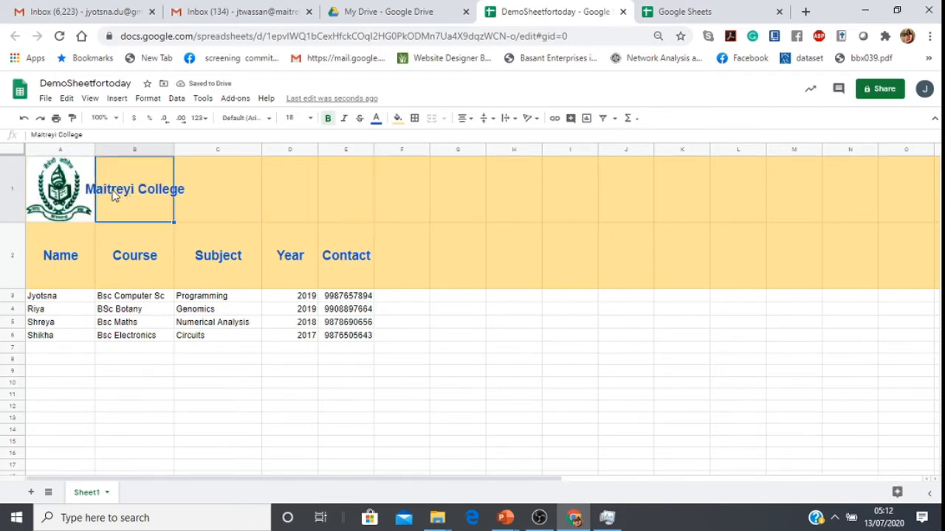
pyautogui.doubleClick(113, 193)
pyautogui.click(92, 168)
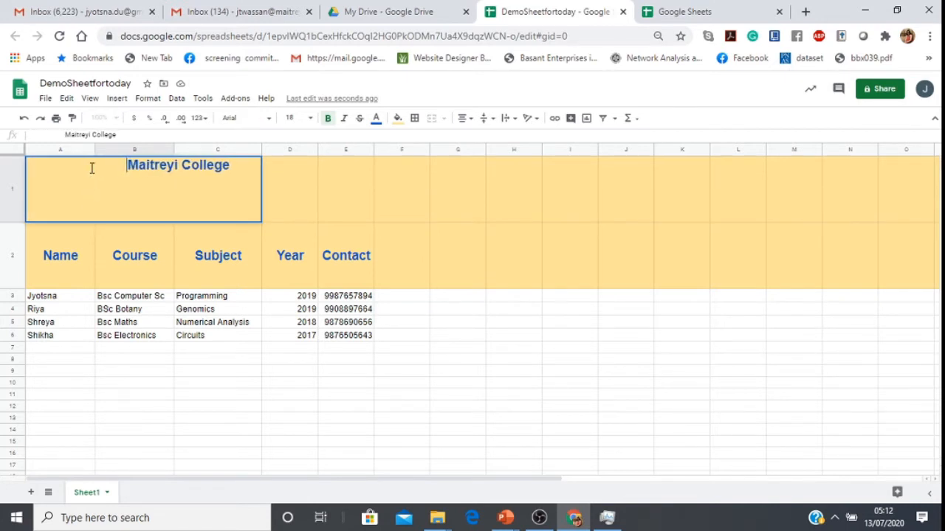
pyautogui.click(281, 194)
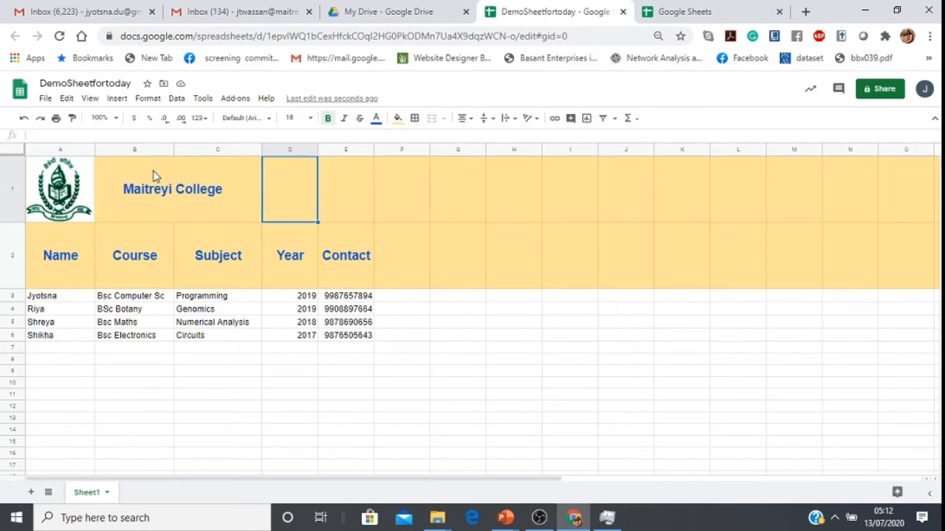
# Merge the title cells B1 to L1 into one cell and unmerge them again
pyautogui.moveTo(143, 183); pyautogui.dragTo(755, 222)
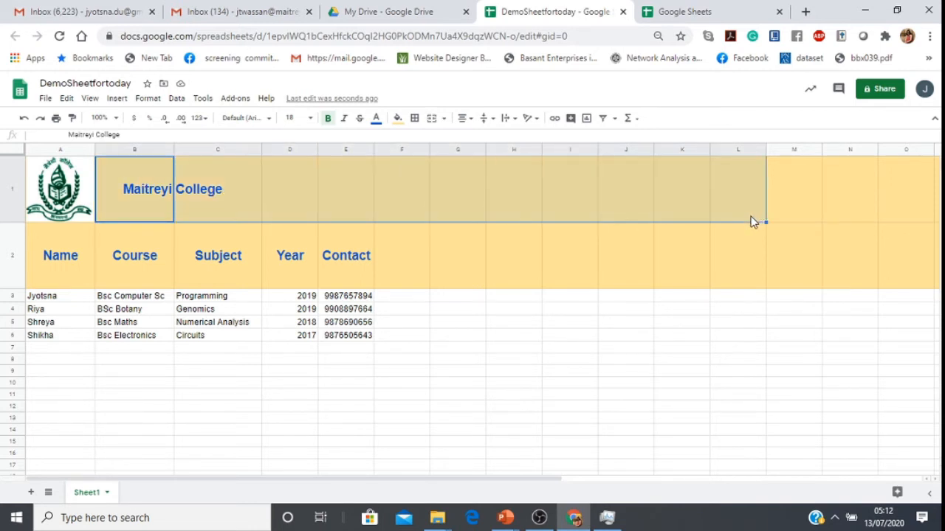
pyautogui.click(434, 119)
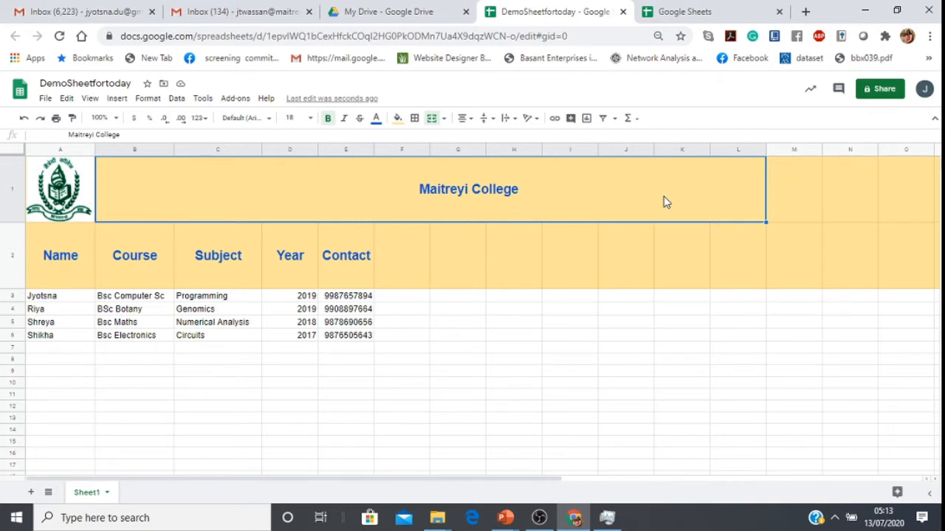
pyautogui.click(444, 121)
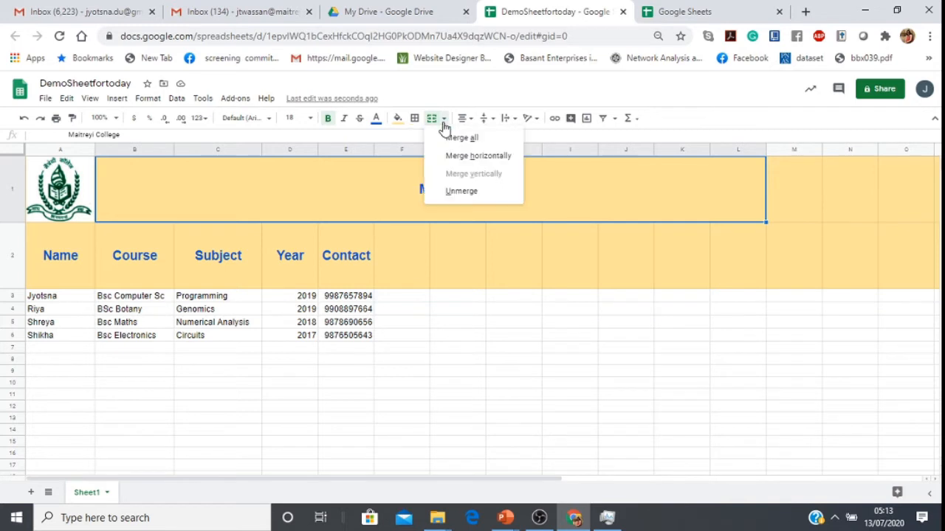
pyautogui.click(459, 194)
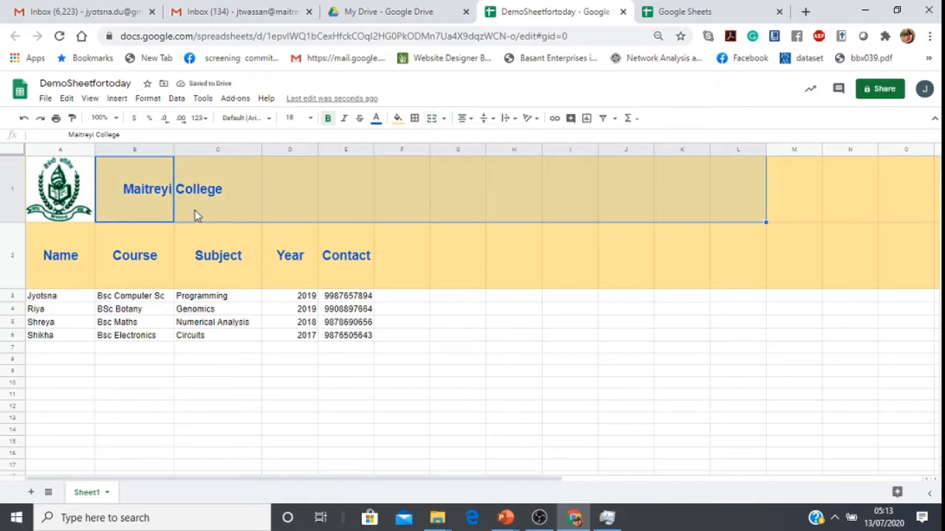
# Merge B1 with C1 and widen column C so the whole title fits in the merged cell
pyautogui.click(157, 195)
pyautogui.moveTo(157, 195); pyautogui.dragTo(240, 205)
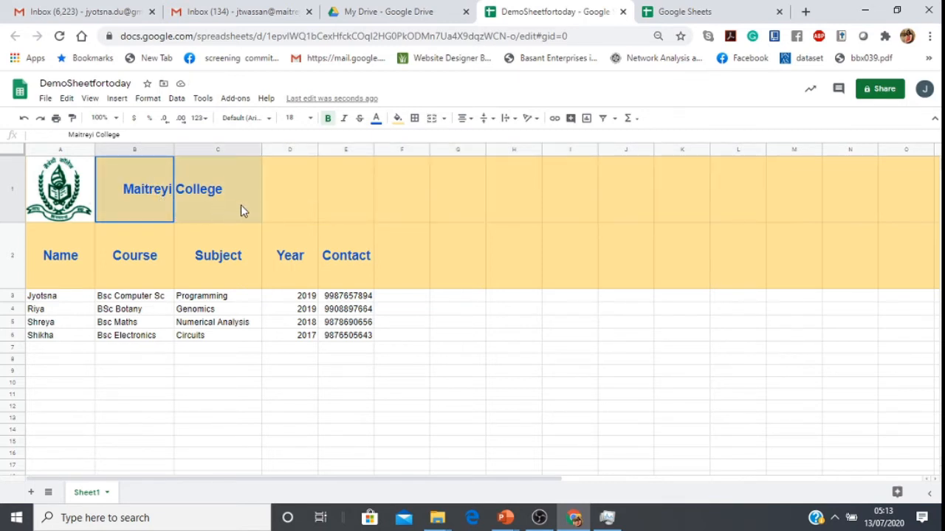
pyautogui.click(434, 119)
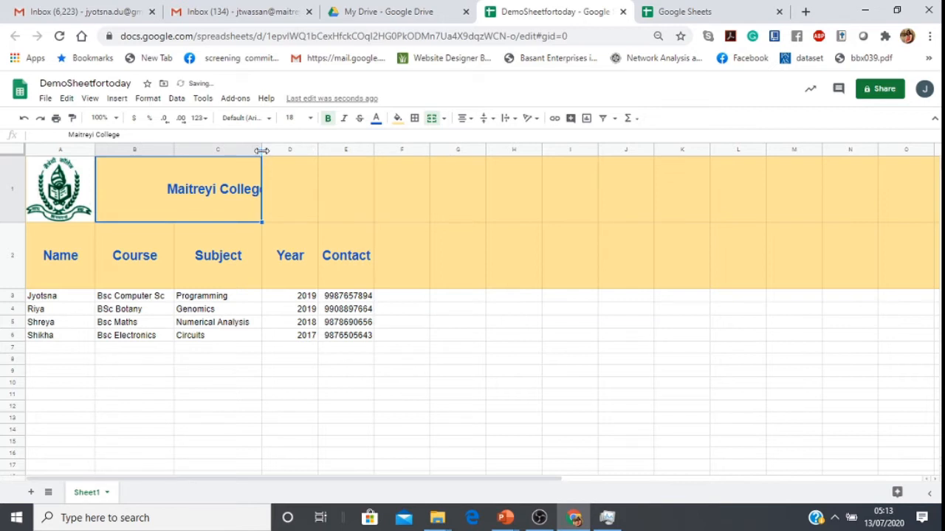
pyautogui.moveTo(262, 151); pyautogui.dragTo(319, 194)
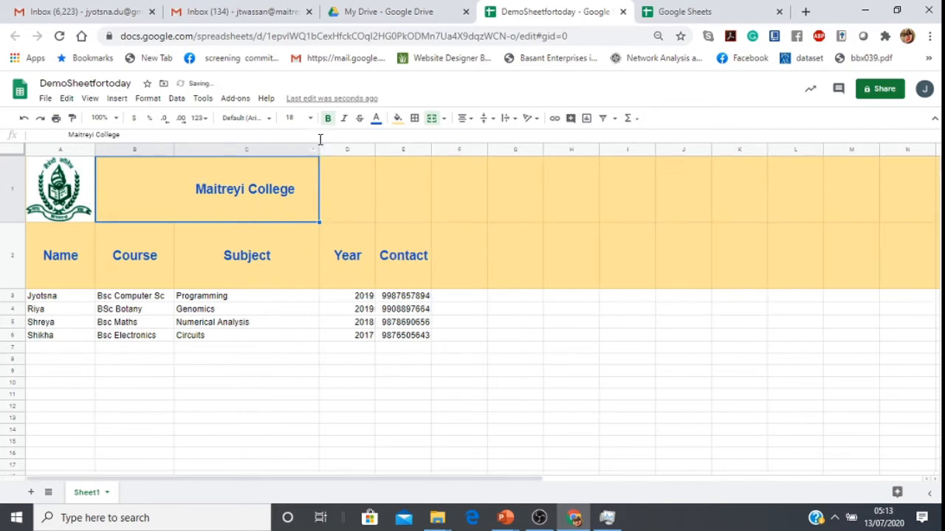
pyautogui.moveTo(319, 150); pyautogui.dragTo(291, 150)
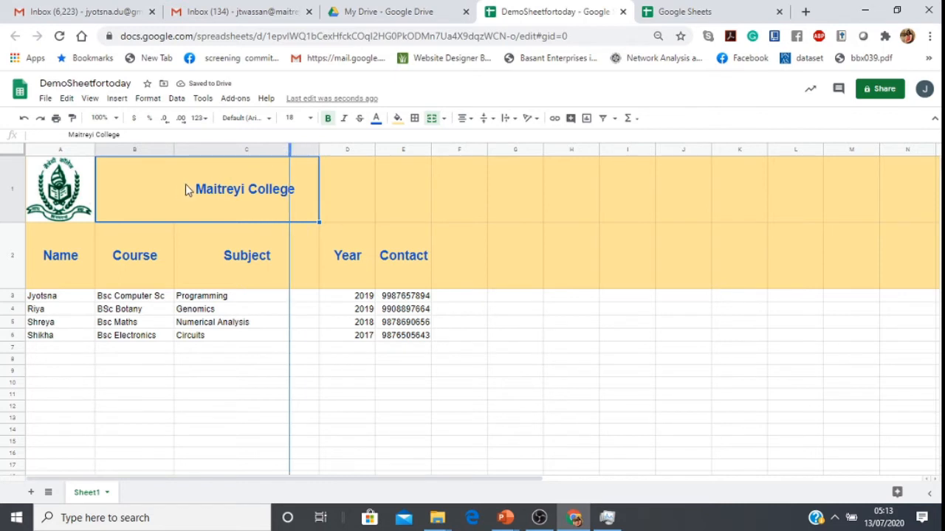
# Extend the merged title cell across B1 to M1 and align the title to the left
pyautogui.moveTo(145, 189); pyautogui.dragTo(837, 207)
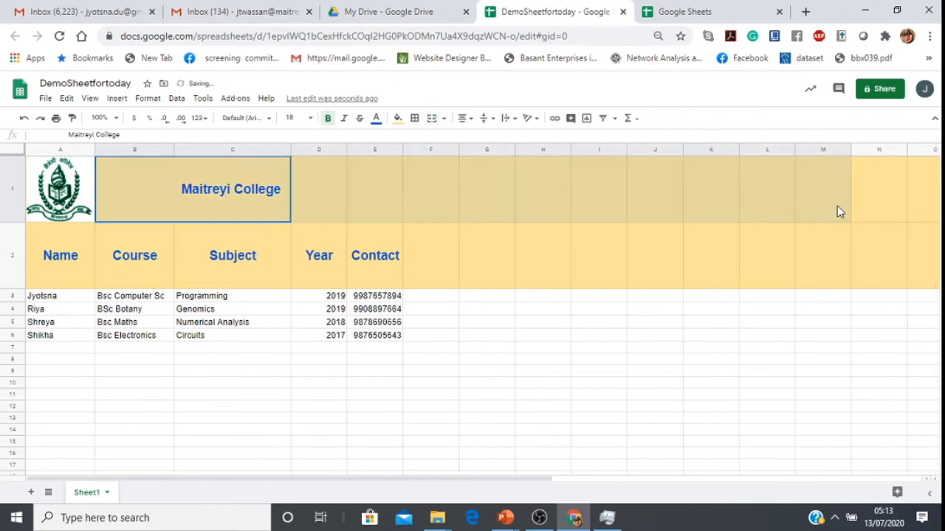
pyautogui.click(432, 119)
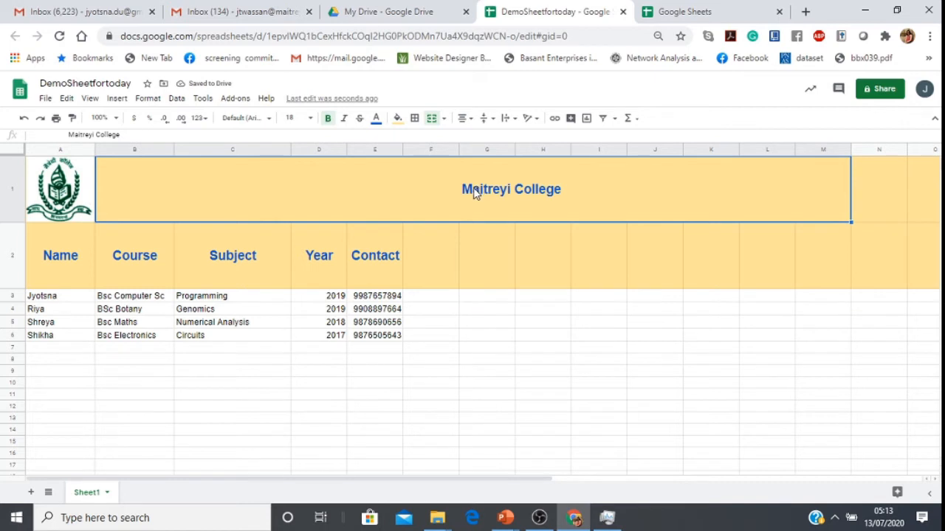
pyautogui.click(462, 119)
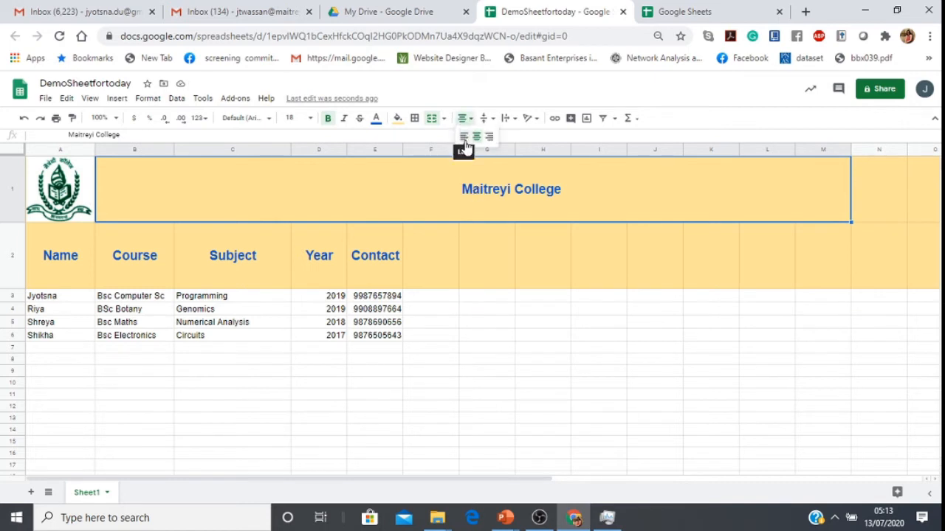
pyautogui.click(464, 138)
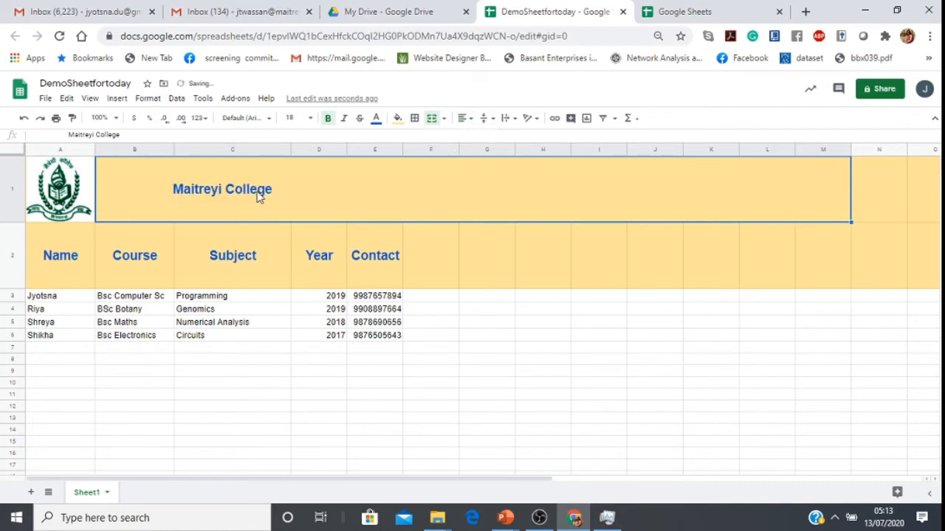
# Format the "Maitreyi College" title text in dark magenta with font size 36
pyautogui.doubleClick(186, 193)
pyautogui.moveTo(174, 163); pyautogui.dragTo(352, 167)
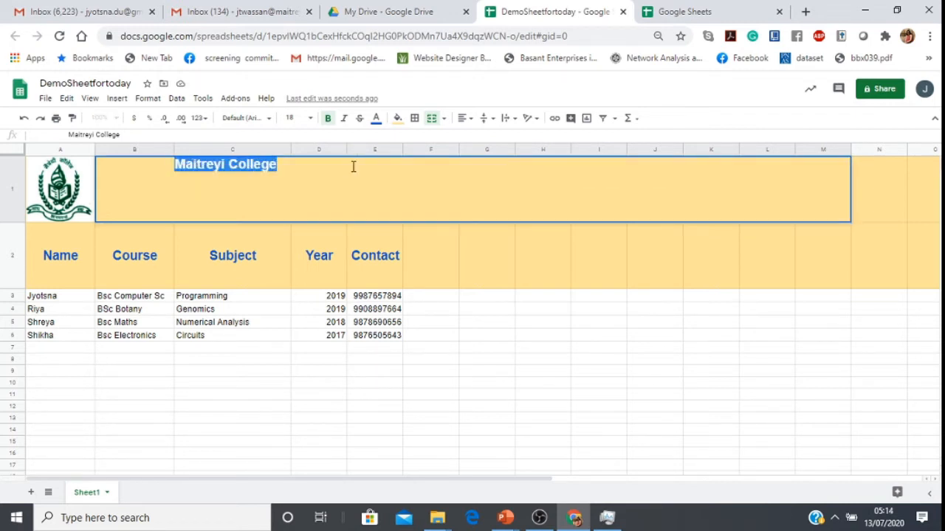
pyautogui.click(376, 120)
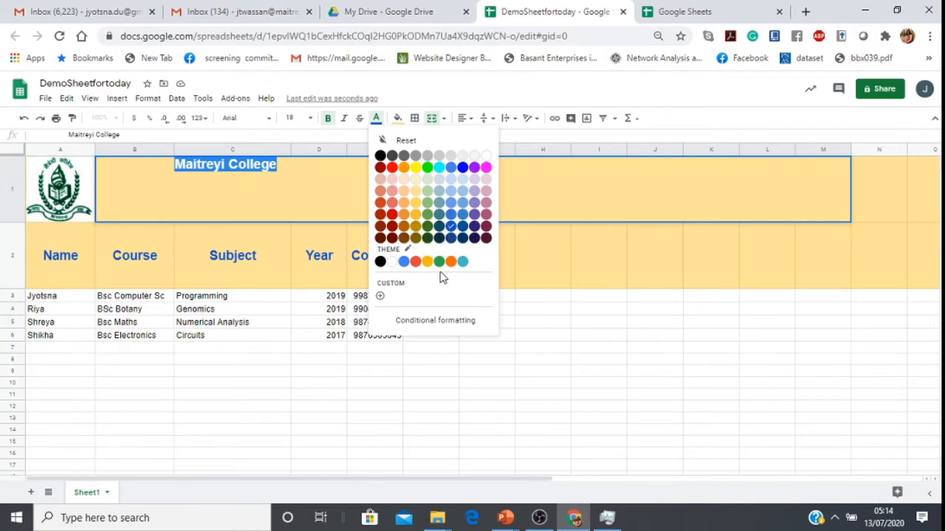
pyautogui.click(487, 226)
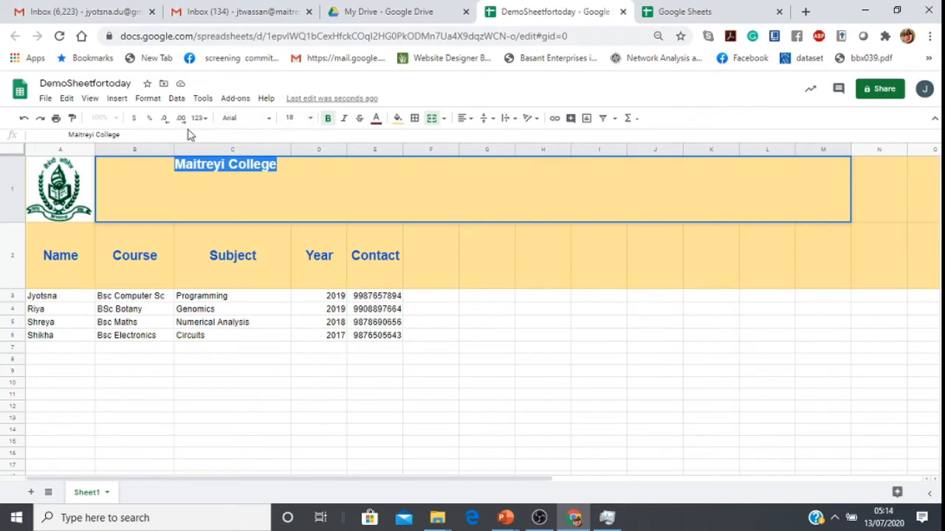
pyautogui.click(313, 119)
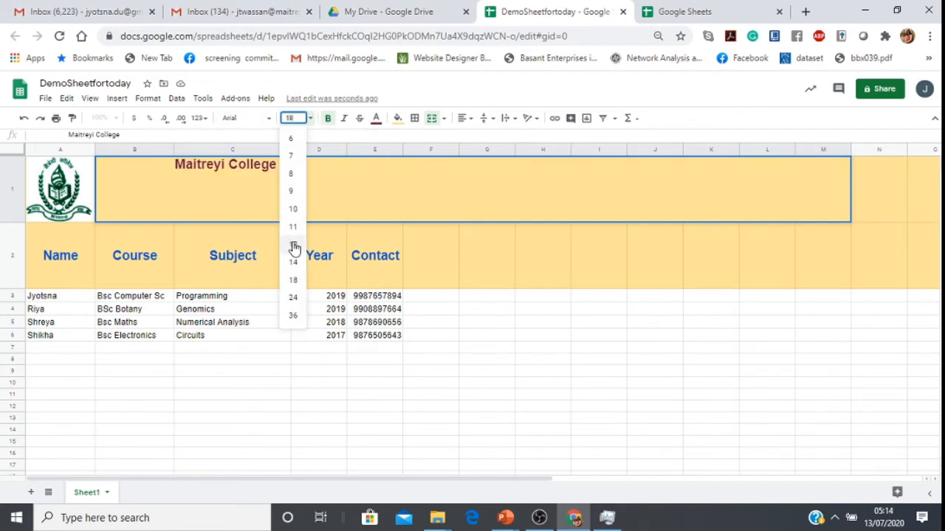
pyautogui.click(293, 317)
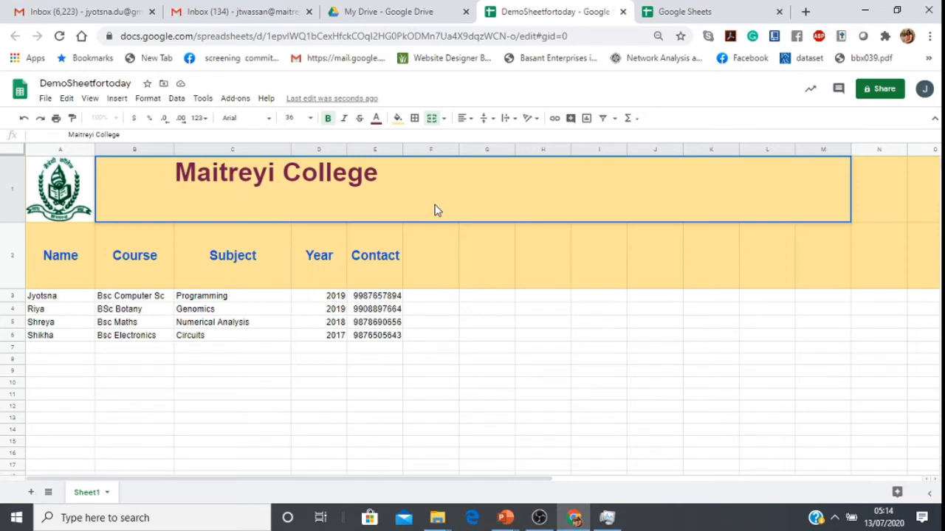
# Centre the enlarged title horizontally in its merged cell and return it to left alignment
pyautogui.moveTo(380, 172); pyautogui.dragTo(108, 147)
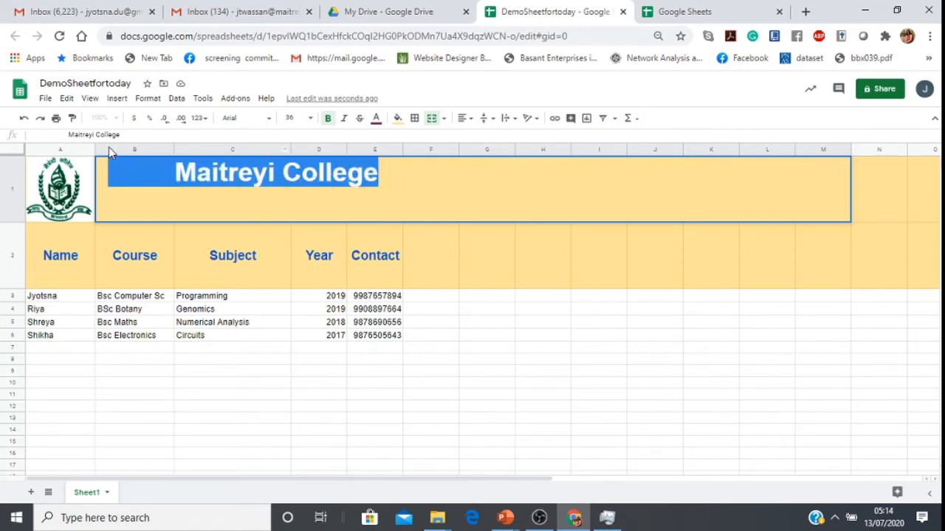
pyautogui.click(477, 119)
pyautogui.click(478, 135)
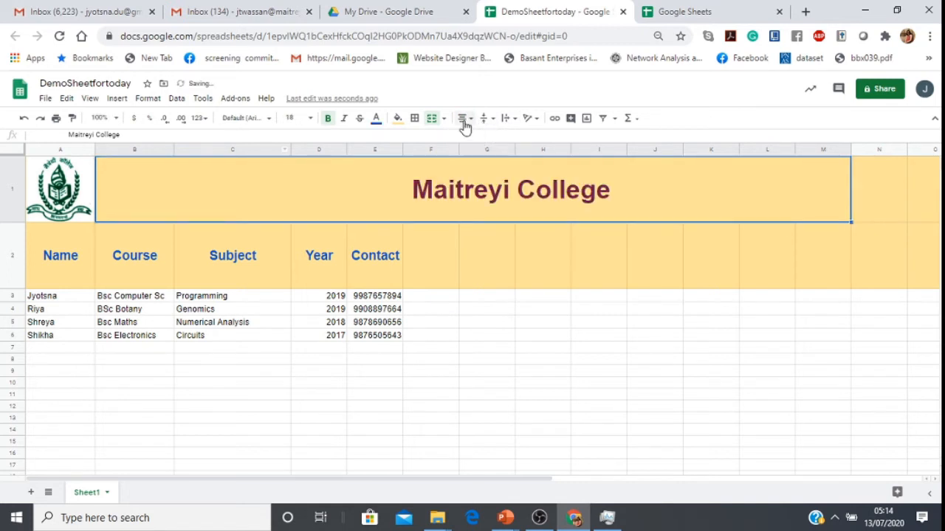
pyautogui.click(463, 119)
pyautogui.click(463, 137)
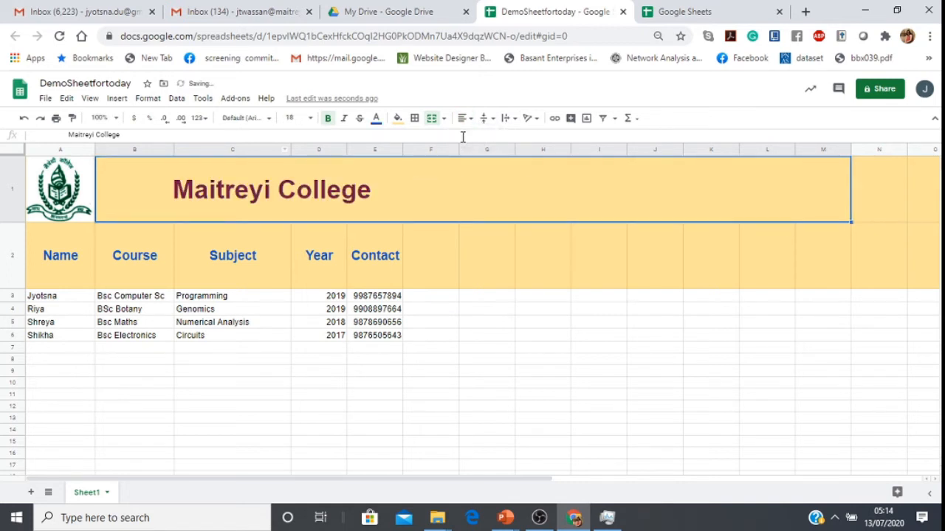
pyautogui.click(483, 119)
pyautogui.click(483, 323)
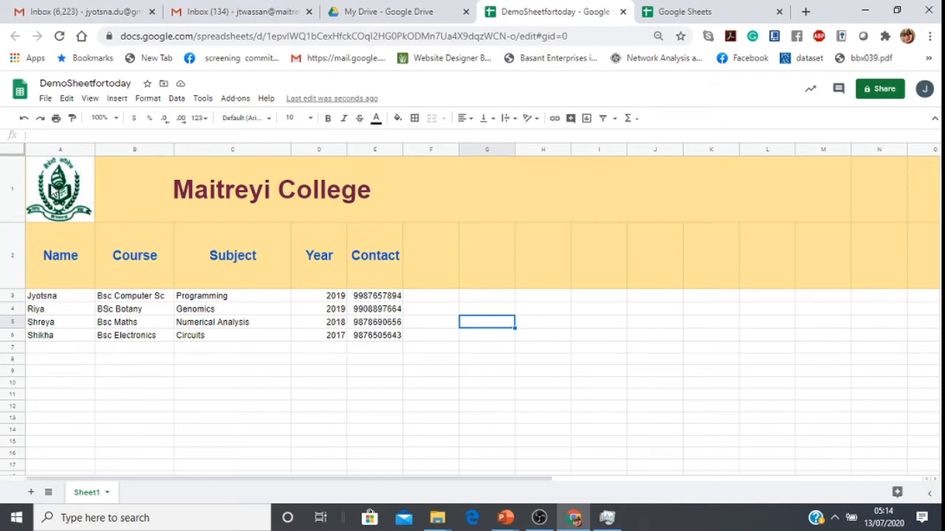
# Review the options for inserting an image in a cell or over cells with row 1 selected
pyautogui.click(13, 181)
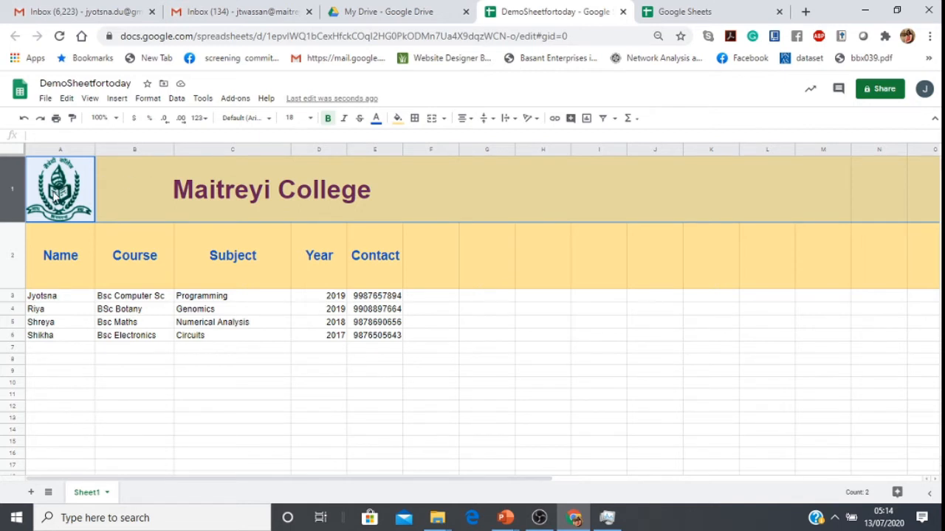
pyautogui.click(119, 99)
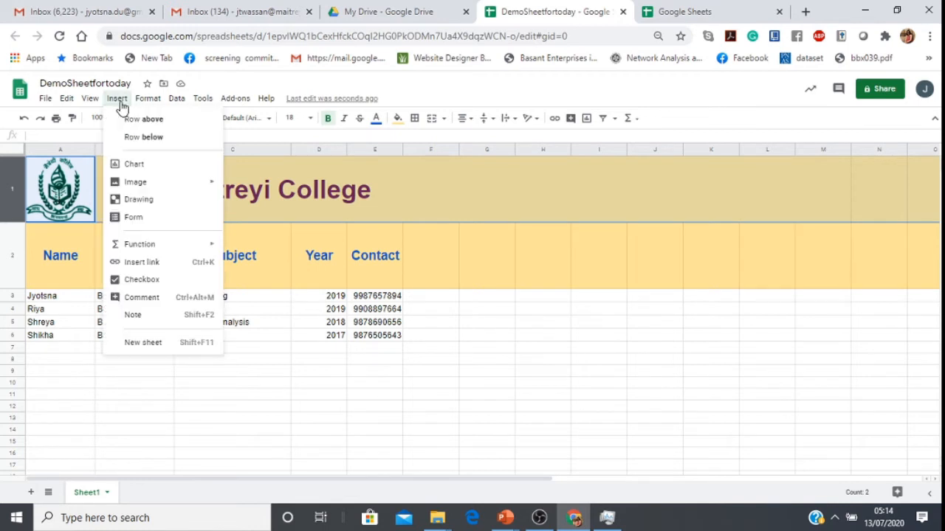
pyautogui.moveTo(135, 184)
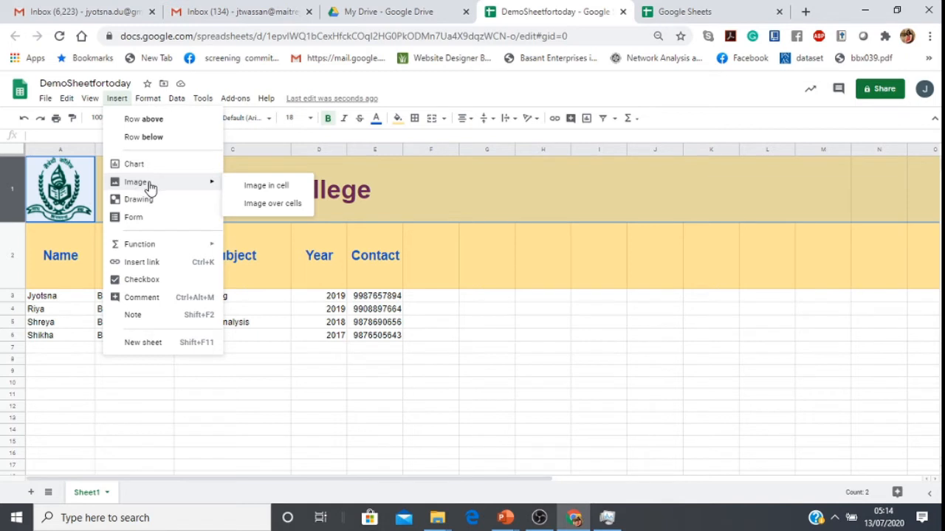
pyautogui.click(222, 404)
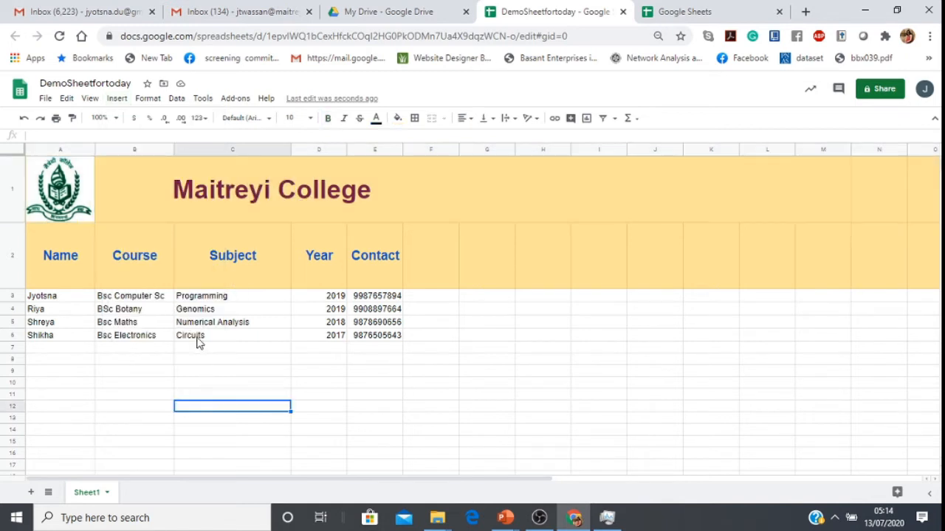
# Insert a checkbox in F3 beside the first student and fill it down to F6
pyautogui.click(437, 302)
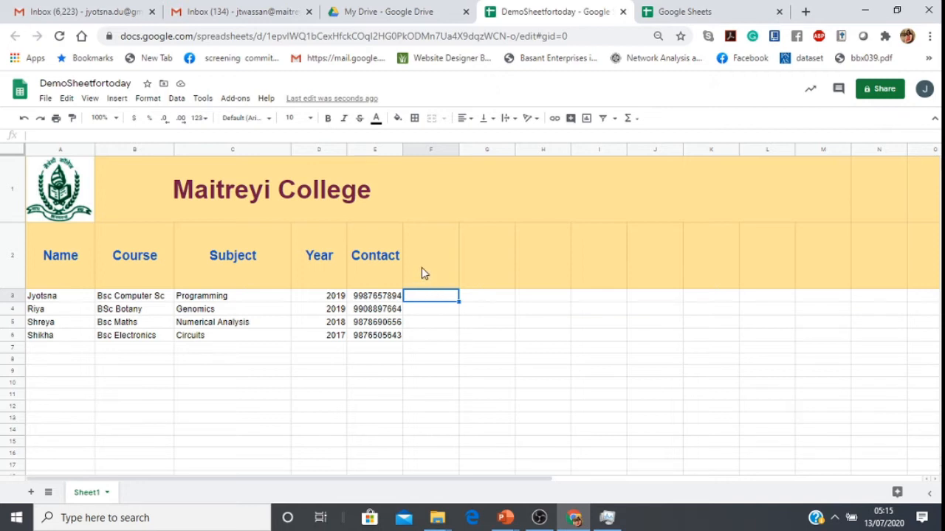
pyautogui.click(118, 98)
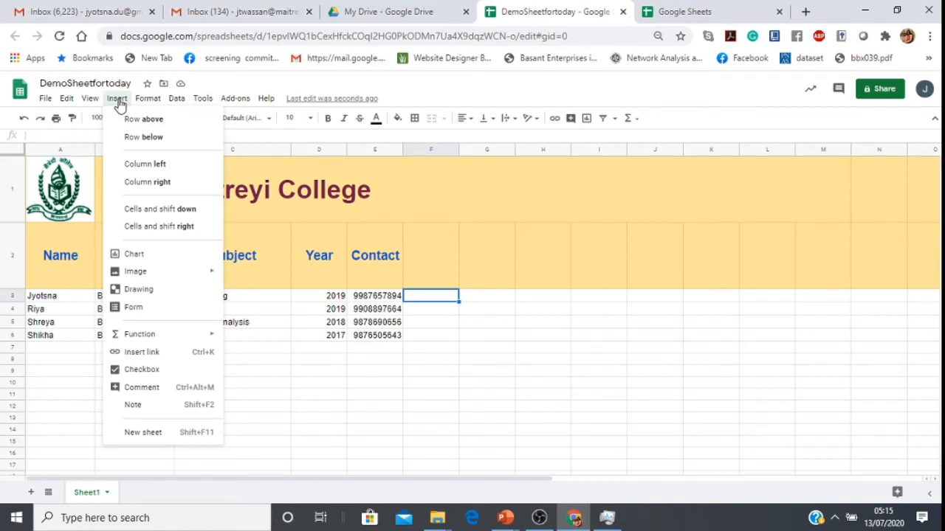
pyautogui.click(143, 370)
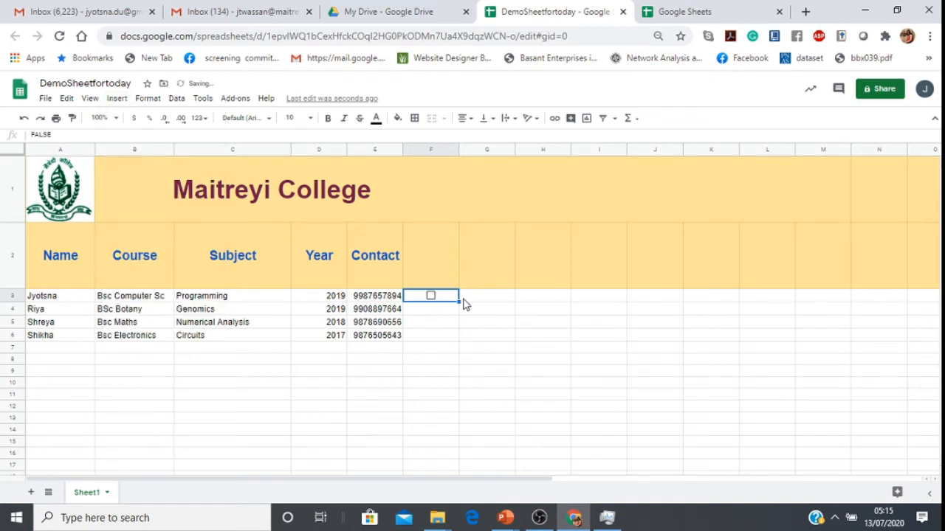
pyautogui.moveTo(458, 301); pyautogui.dragTo(462, 348)
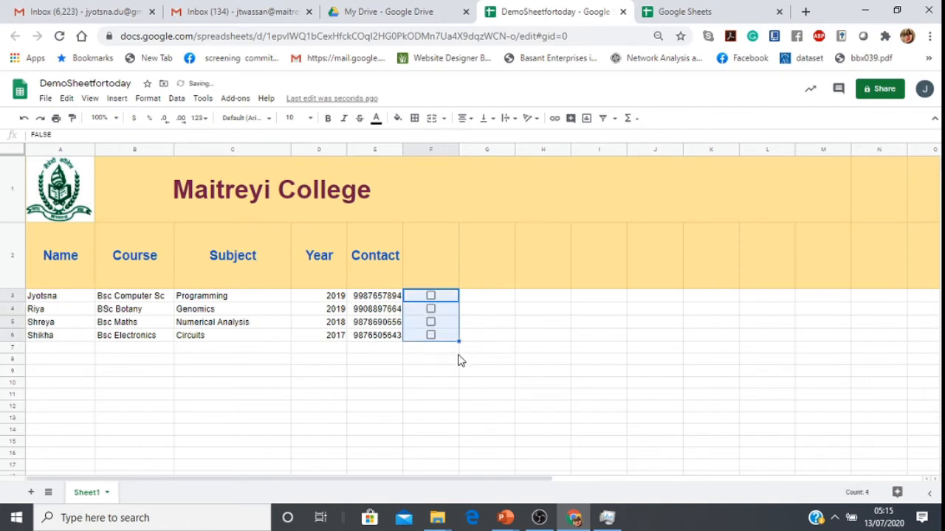
# Repeat filling the F3 checkbox down through F6 to demonstrate the copying
pyautogui.click(444, 299)
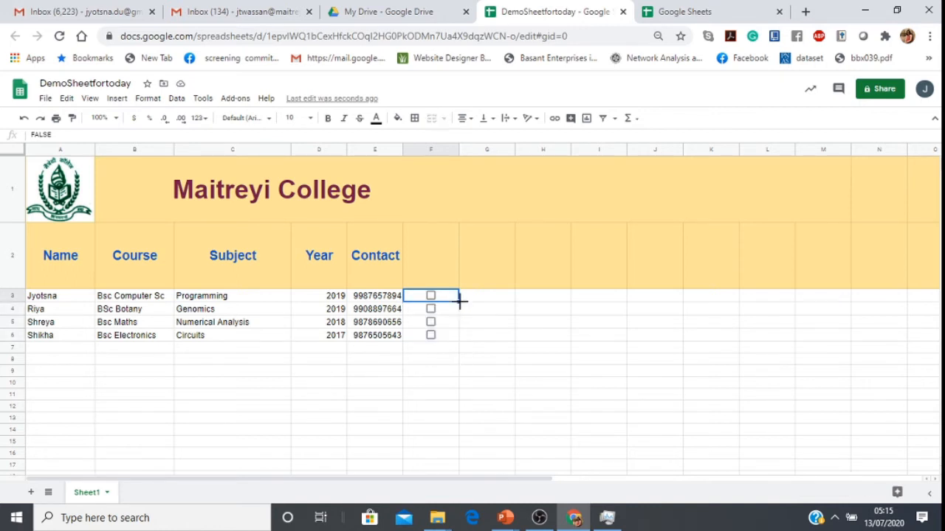
pyautogui.moveTo(458, 301); pyautogui.dragTo(456, 336)
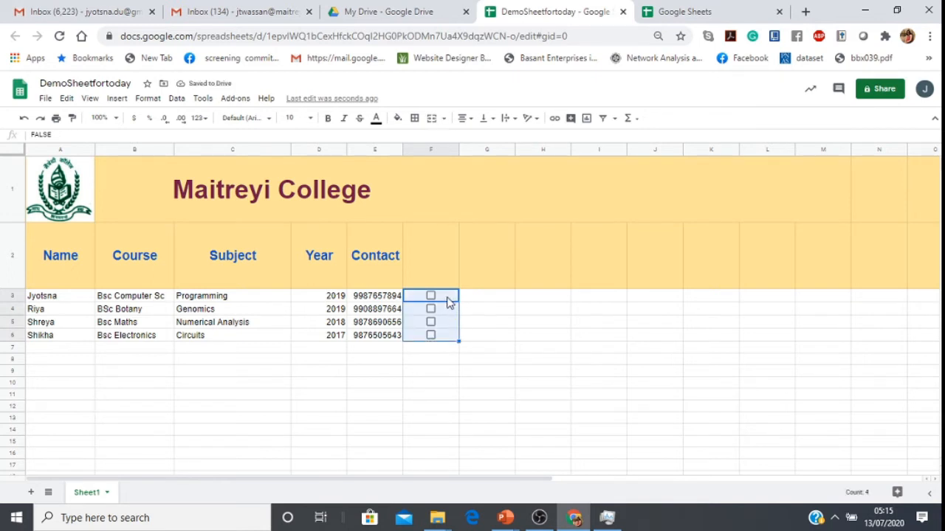
pyautogui.click(446, 299)
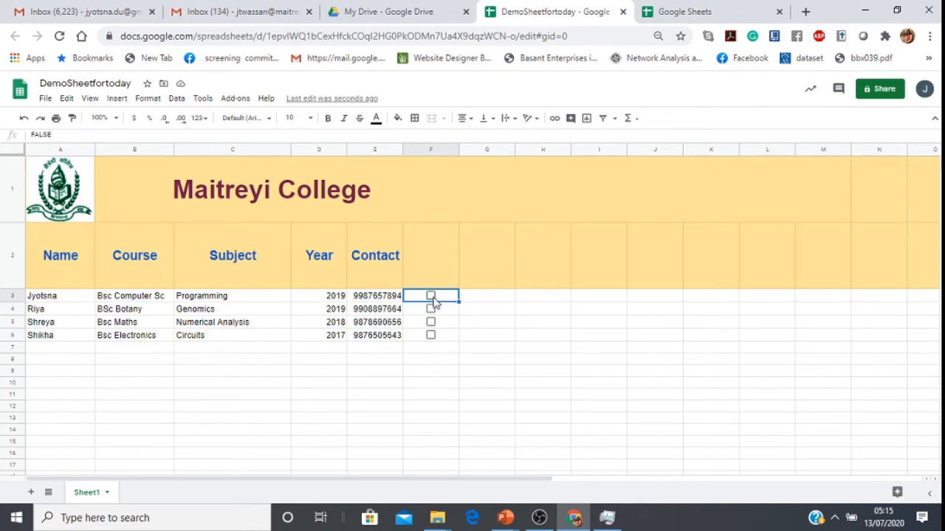
pyautogui.moveTo(459, 302); pyautogui.dragTo(456, 339)
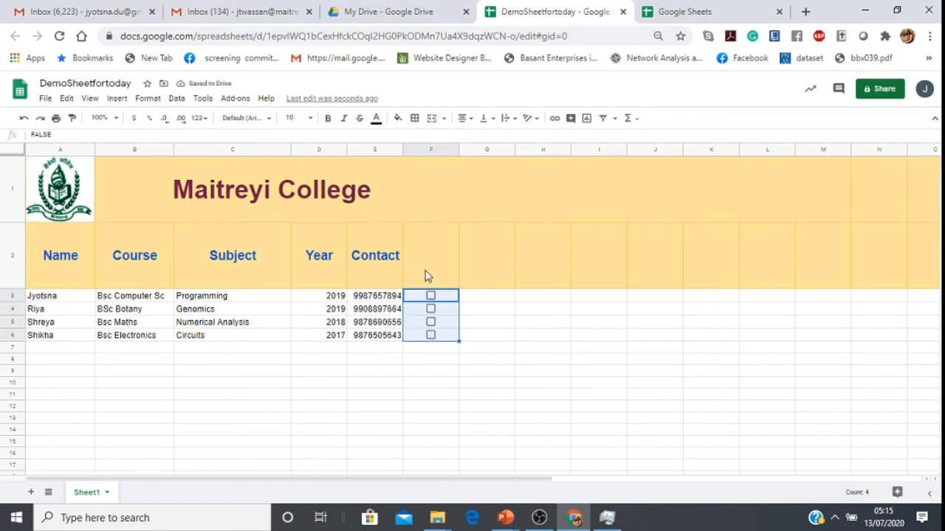
# Enter the header "Verify Details" in F2 and tick the first student's checkbox in F3
pyautogui.click(425, 268)
pyautogui.write('Ve')
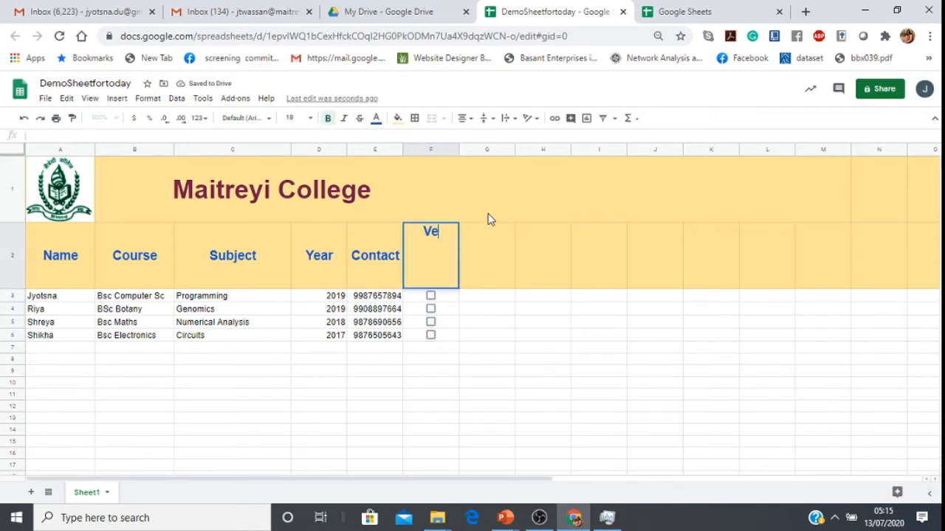
pyautogui.write('rify D')
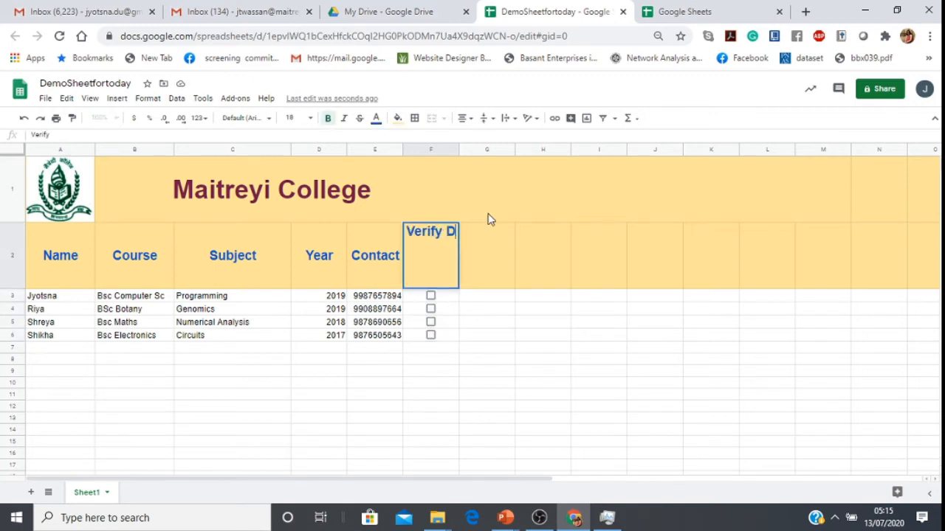
pyautogui.write('etails')
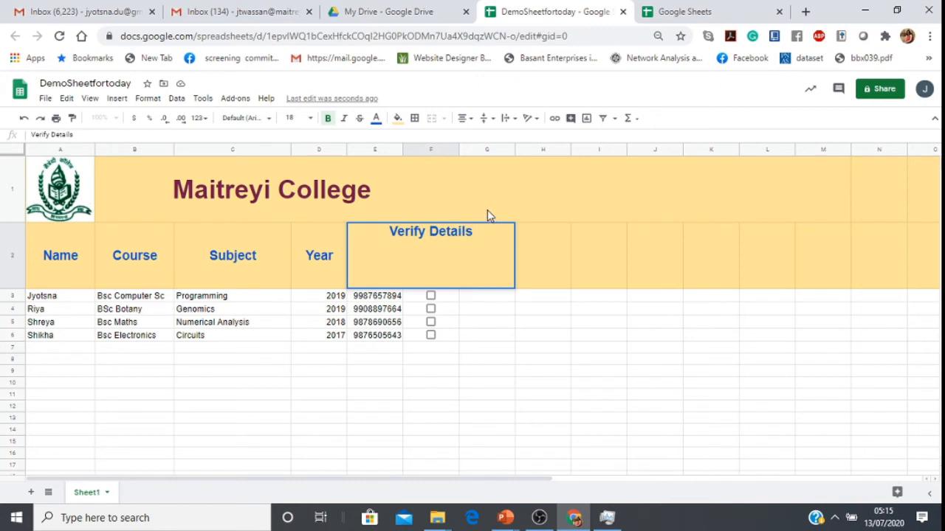
pyautogui.click(431, 297)
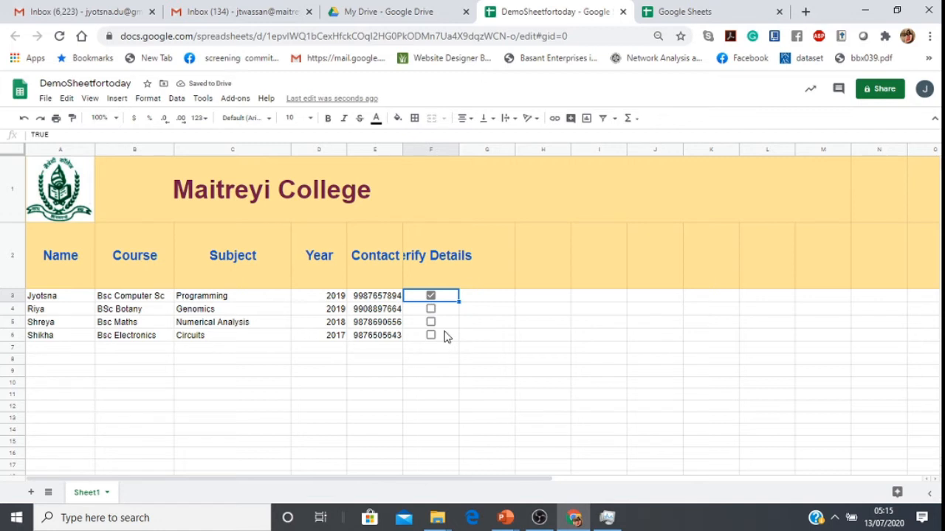
# Widen column F to fit its full header and tick the second student's checkbox in F4
pyautogui.click(445, 277)
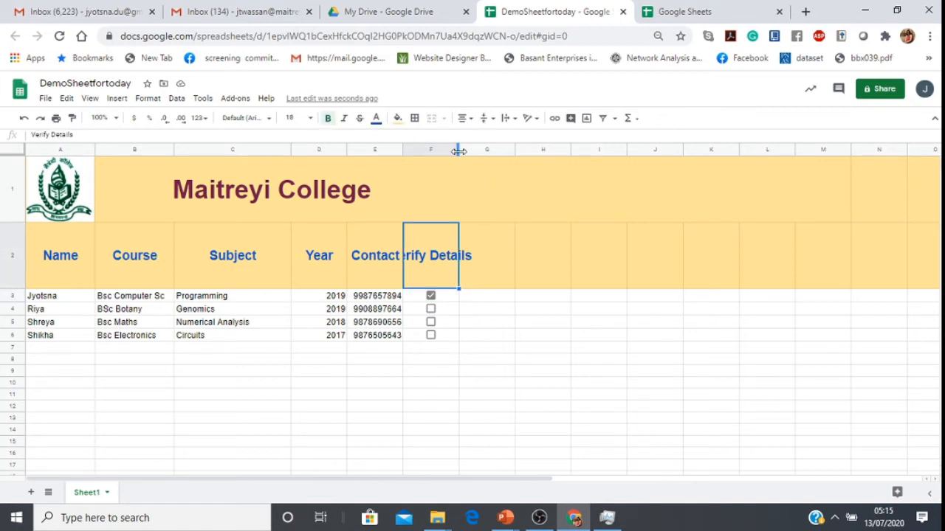
pyautogui.moveTo(459, 150); pyautogui.dragTo(514, 177)
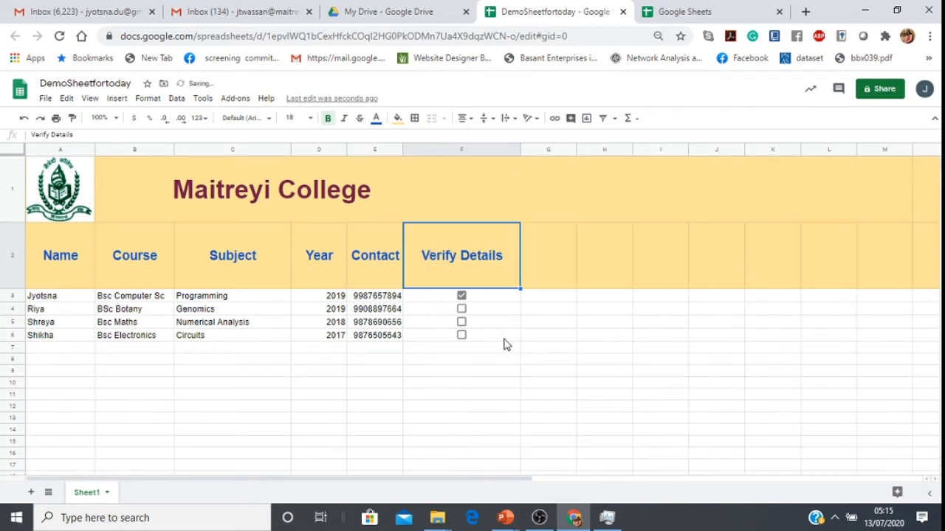
pyautogui.click(461, 310)
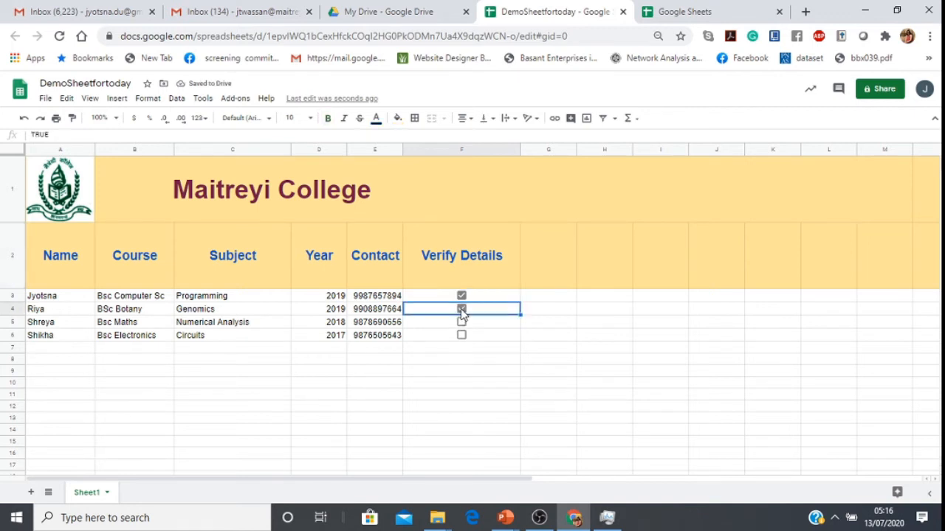
pyautogui.click(541, 327)
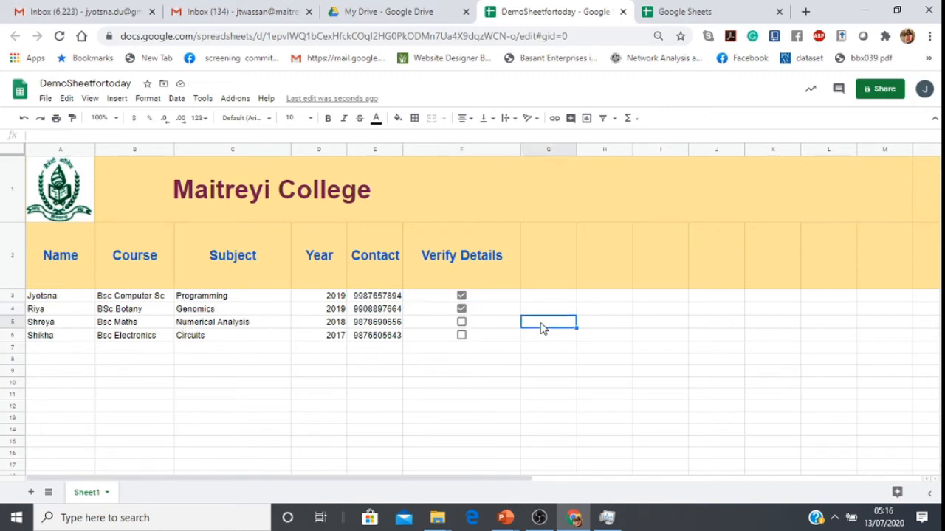
pyautogui.click(119, 99)
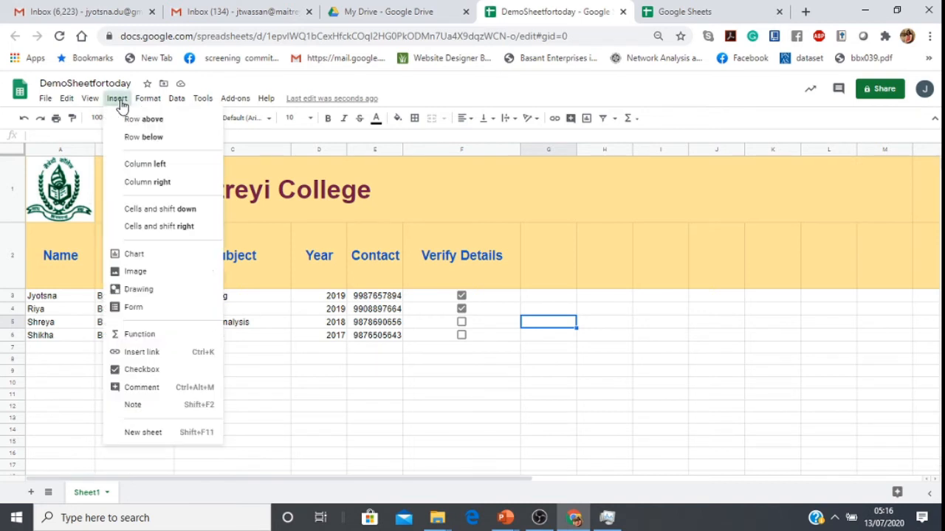
pyautogui.click(151, 397)
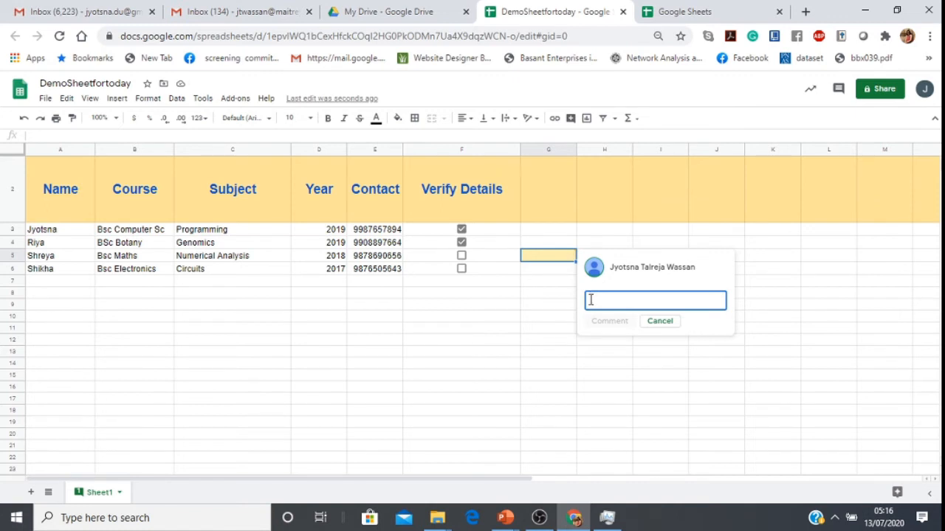
pyautogui.write('My N')
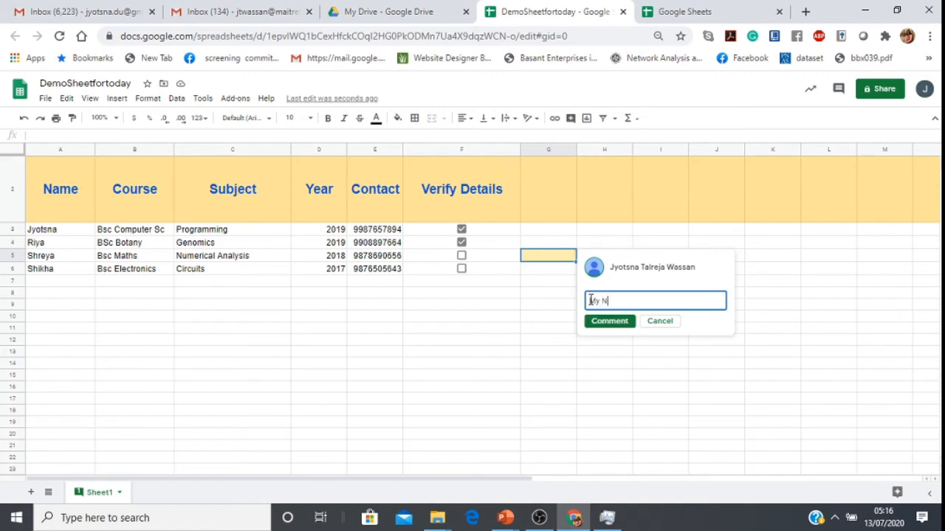
pyautogui.write('ame is not correctly spelled')
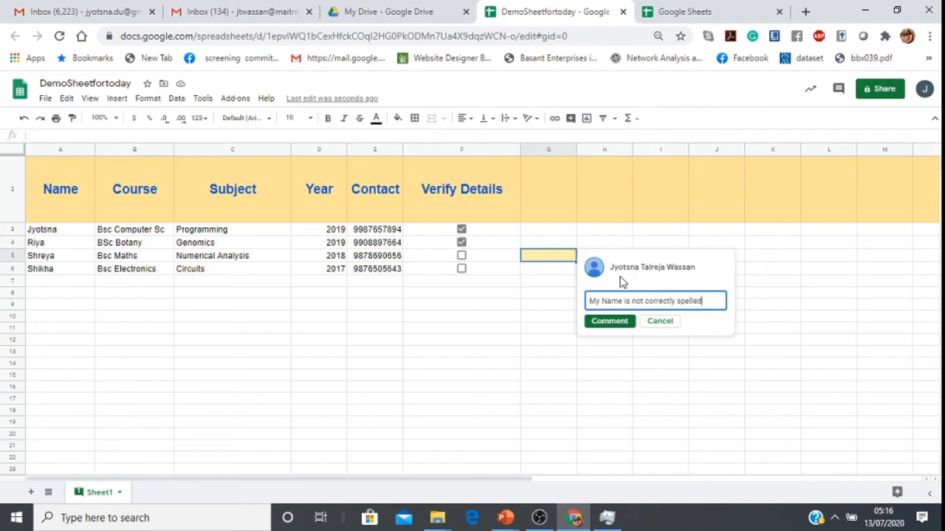
pyautogui.moveTo(706, 300); pyautogui.dragTo(582, 300)
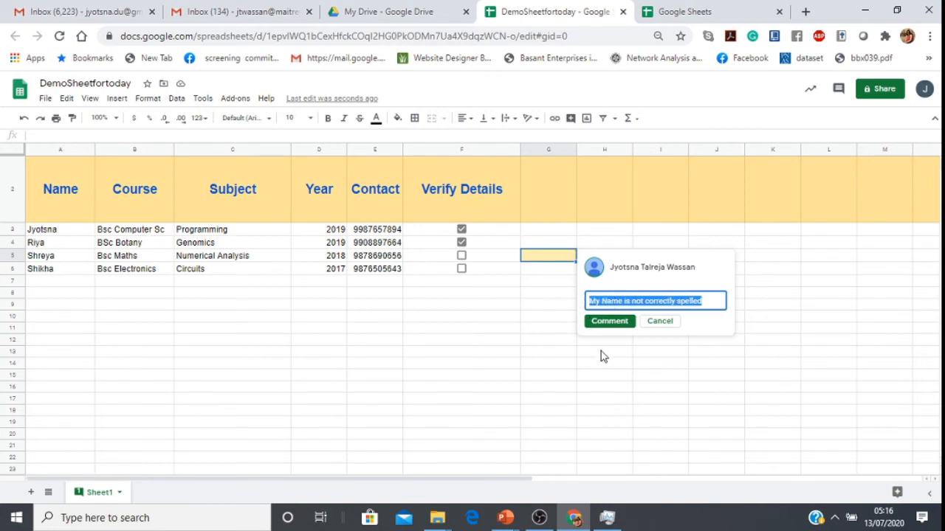
pyautogui.click(661, 324)
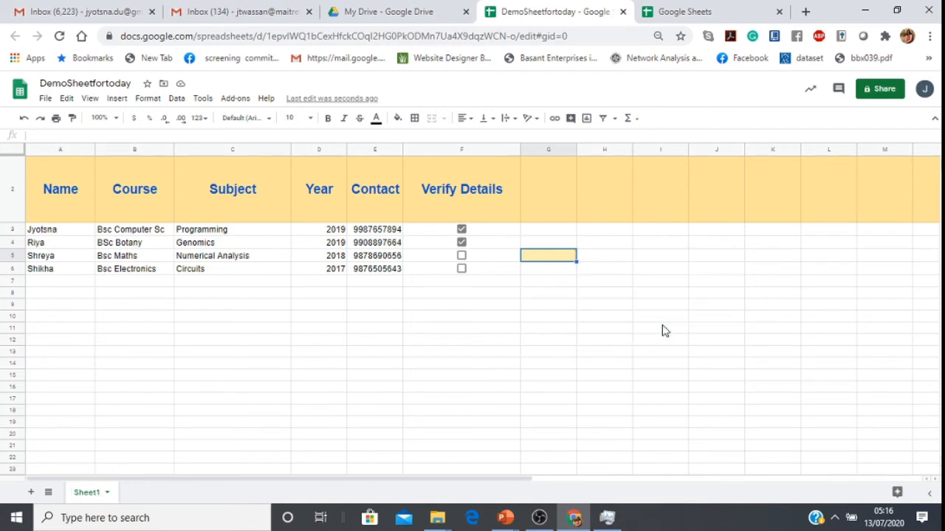
# Add the comment "My Name is not correctly spelled" to the third student's name in A5
pyautogui.click(79, 261)
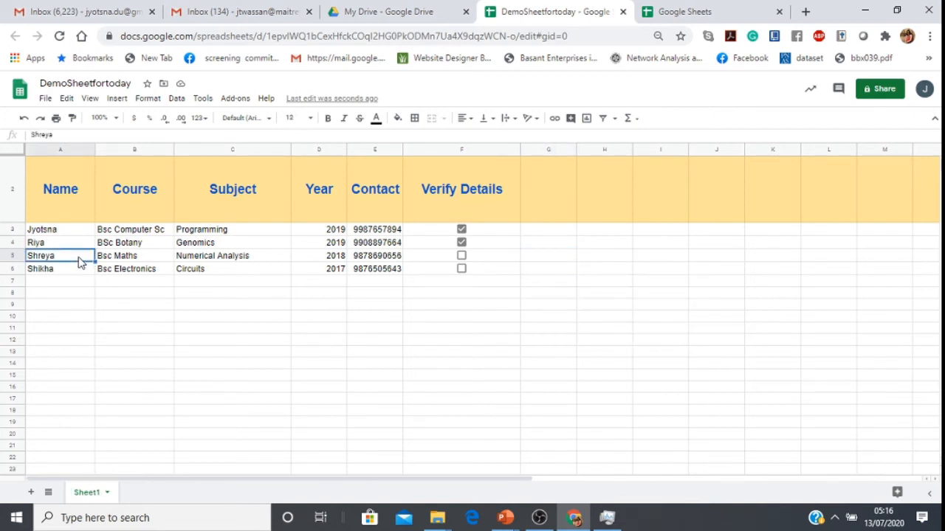
pyautogui.rightClick(79, 266)
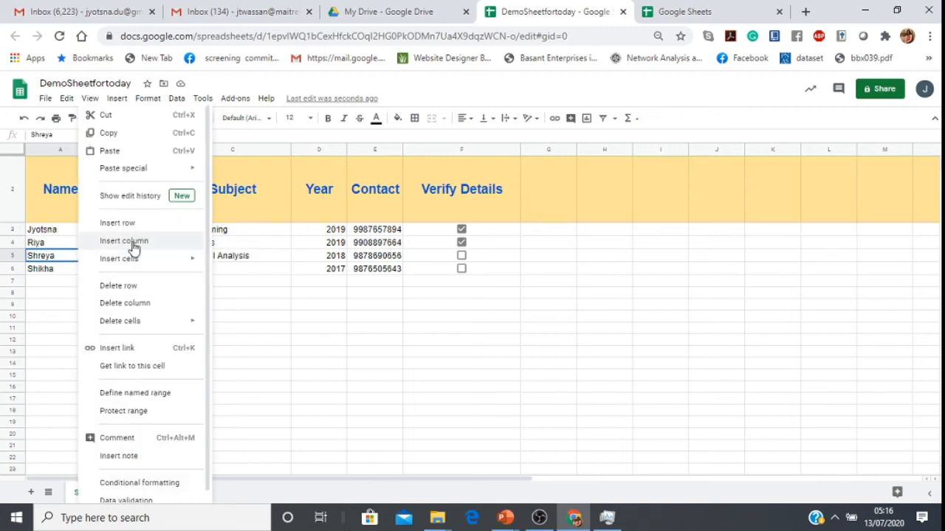
pyautogui.click(118, 438)
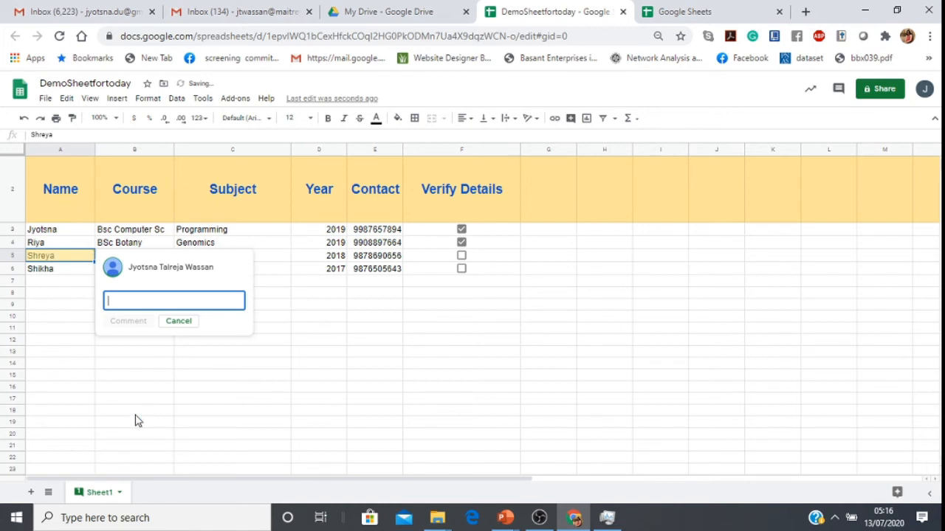
pyautogui.write('My Name is not correctly spelled')
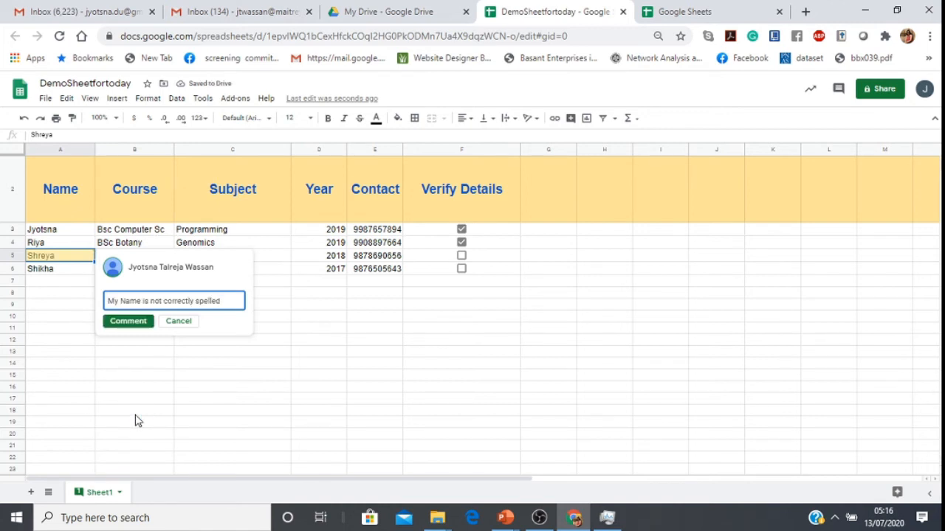
pyautogui.click(162, 352)
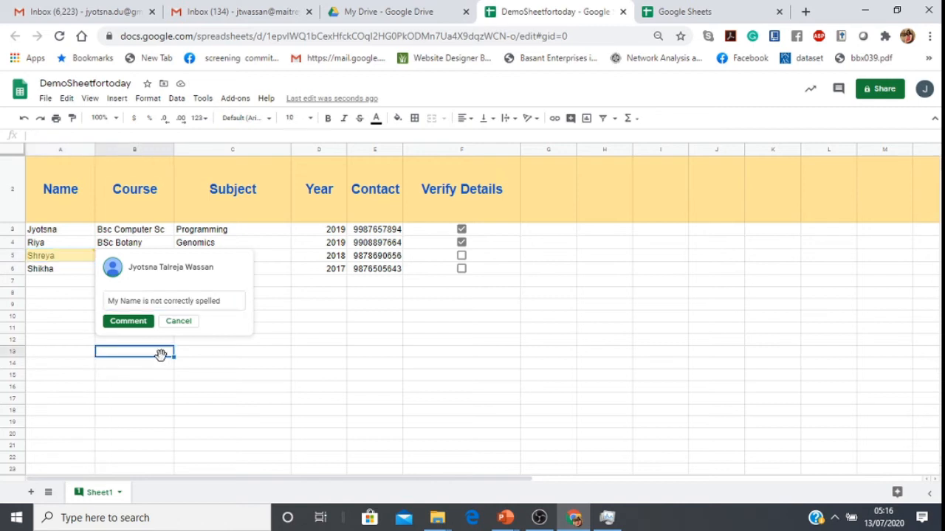
pyautogui.click(130, 323)
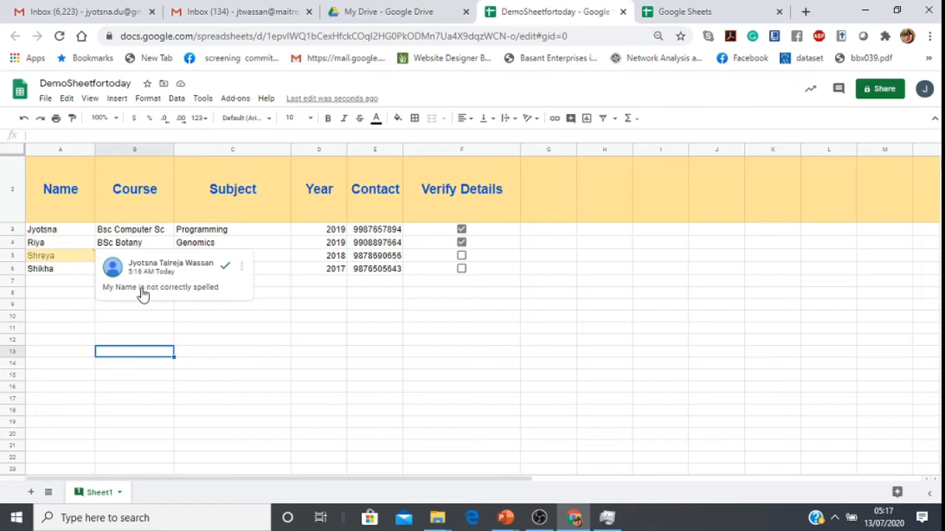
# Examine the management options of the comment posted on A5, then close it and check the cell's comment marker
pyautogui.click(242, 268)
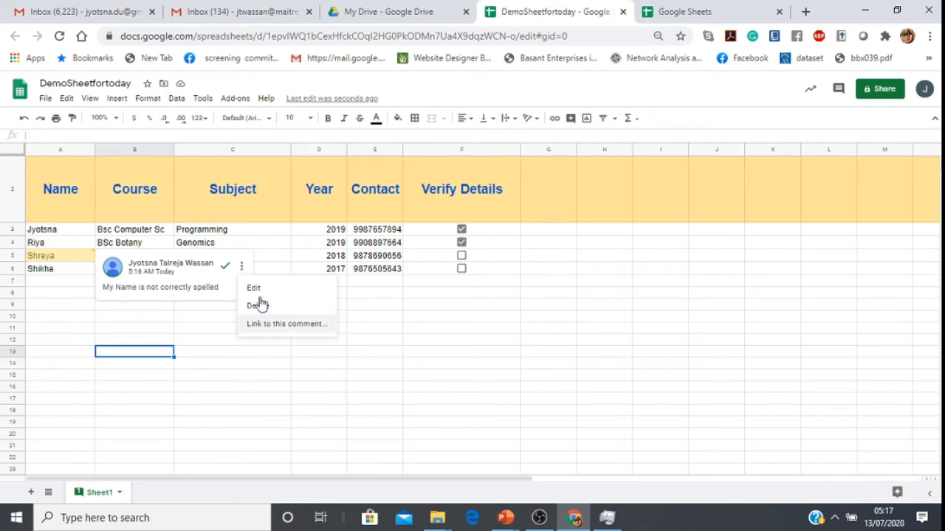
pyautogui.click(124, 333)
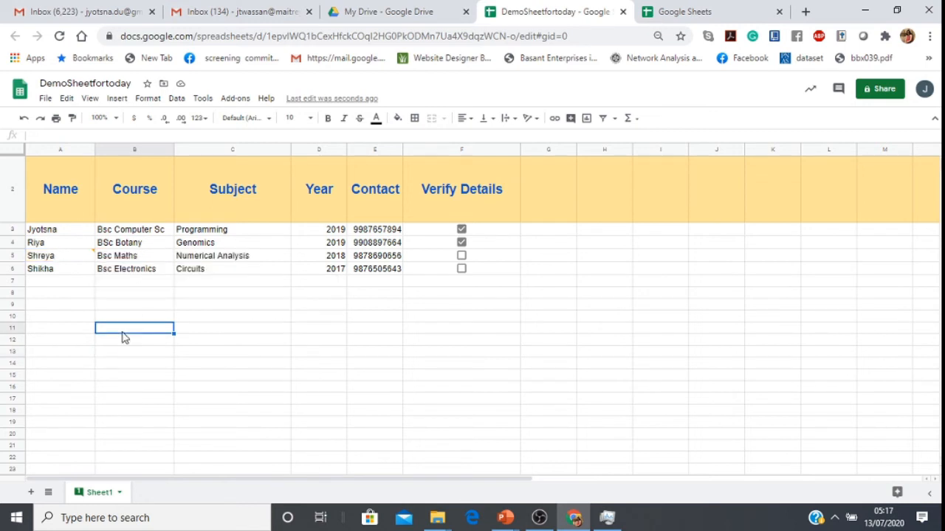
pyautogui.moveTo(92, 260)
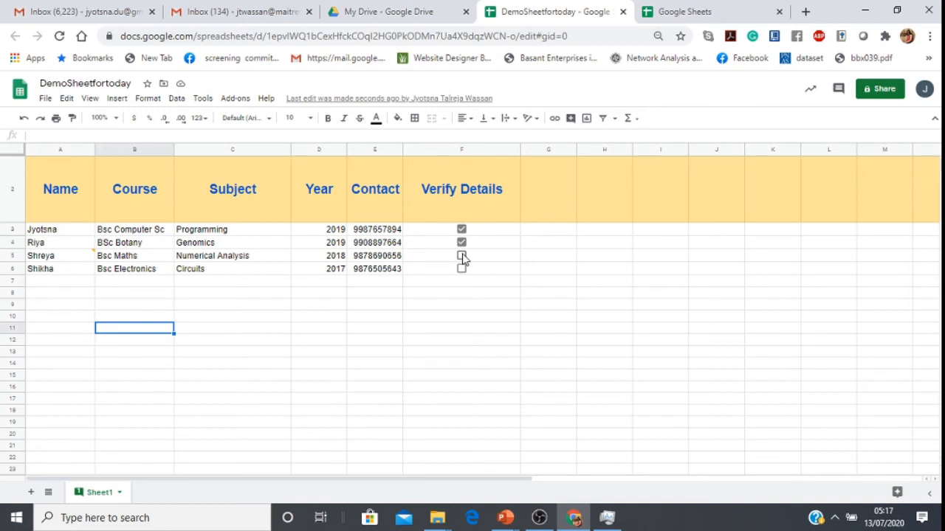
# Review the items that can be inserted in the sheet, including notes, the function categories and charts
pyautogui.click(119, 99)
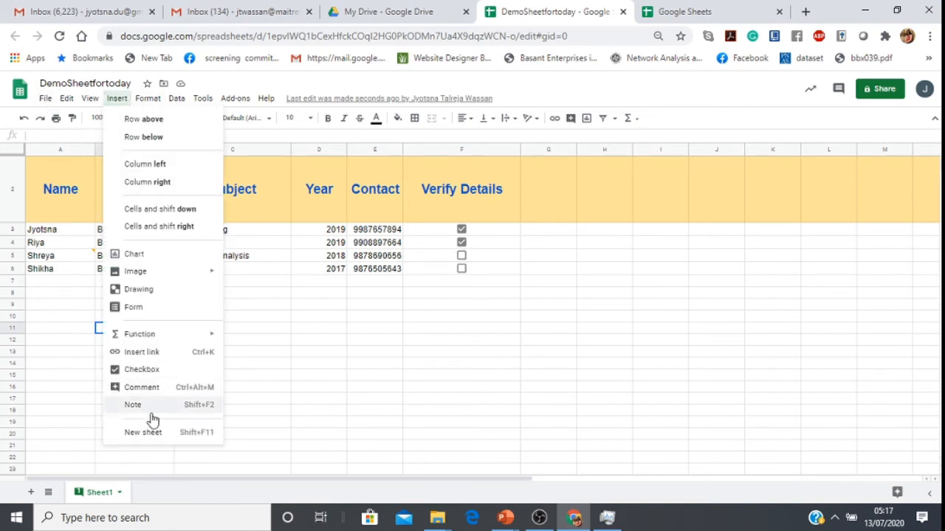
pyautogui.moveTo(146, 336)
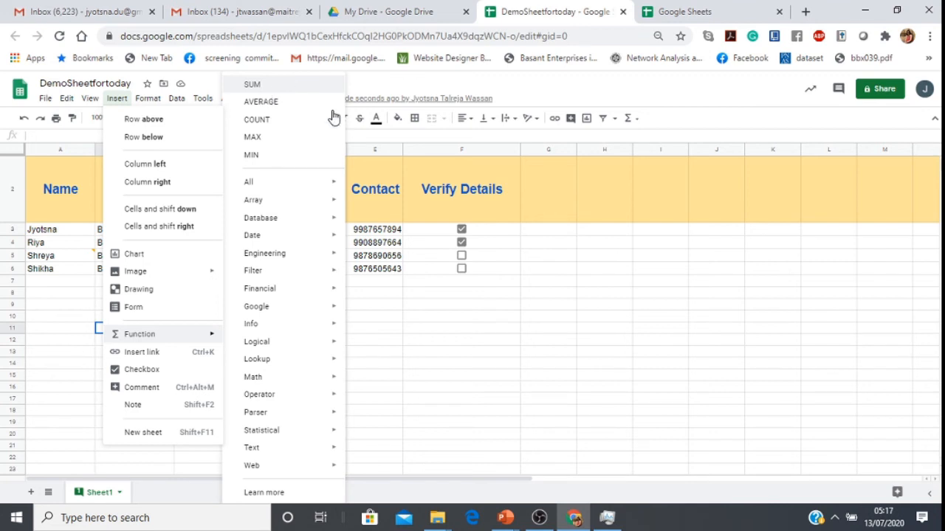
pyautogui.moveTo(289, 467)
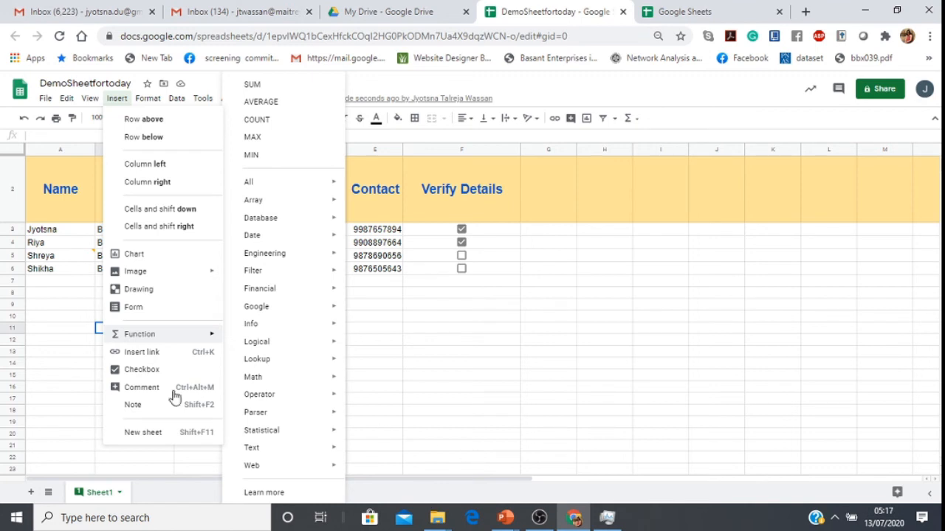
pyautogui.click(63, 408)
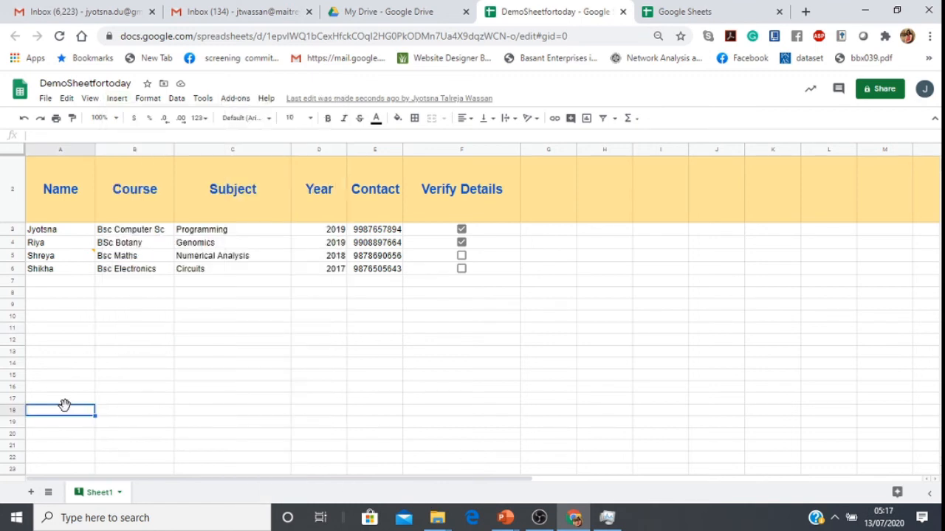
pyautogui.click(118, 100)
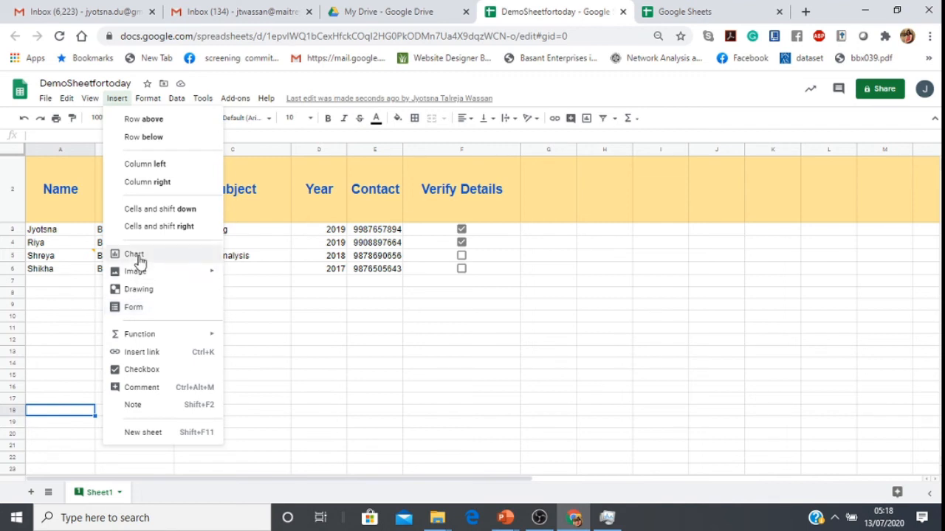
pyautogui.moveTo(607, 521)
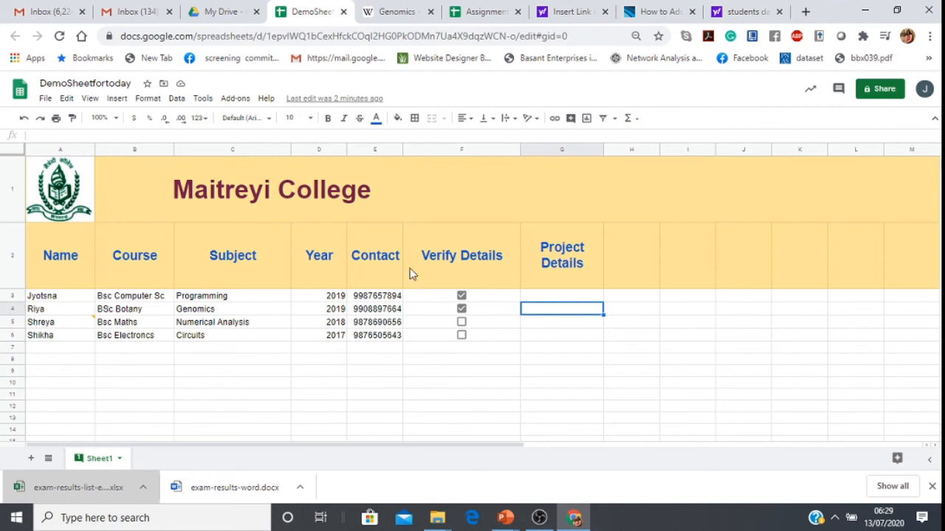
pyautogui.click(116, 99)
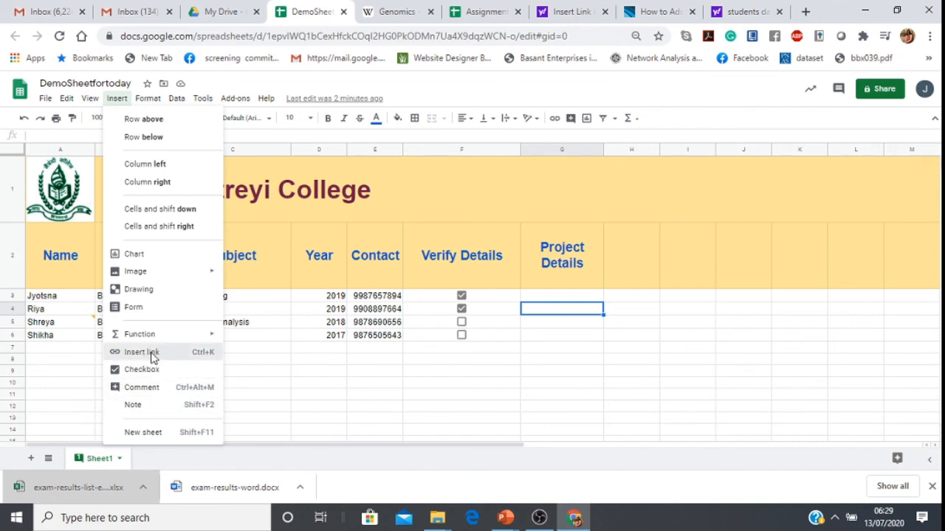
pyautogui.click(151, 357)
pyautogui.click(548, 334)
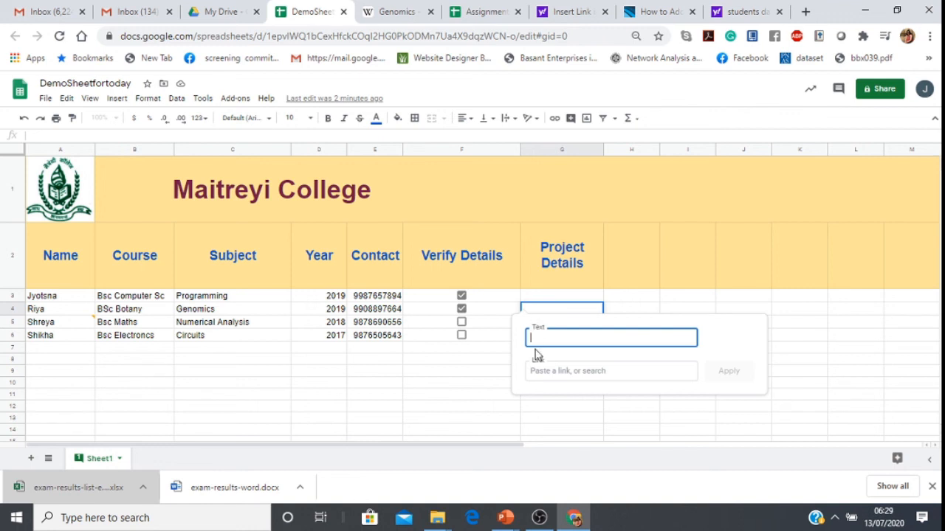
pyautogui.write('nomics')
pyautogui.click(547, 366)
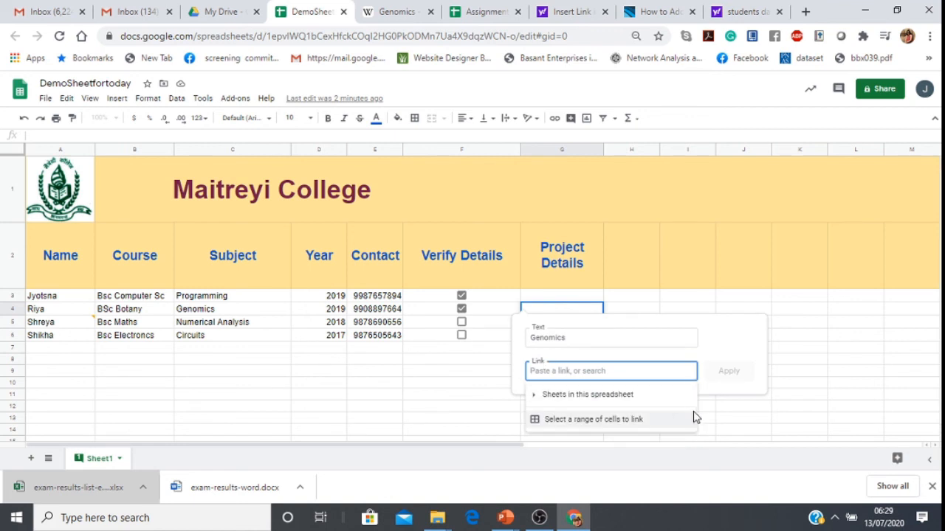
pyautogui.click(584, 338)
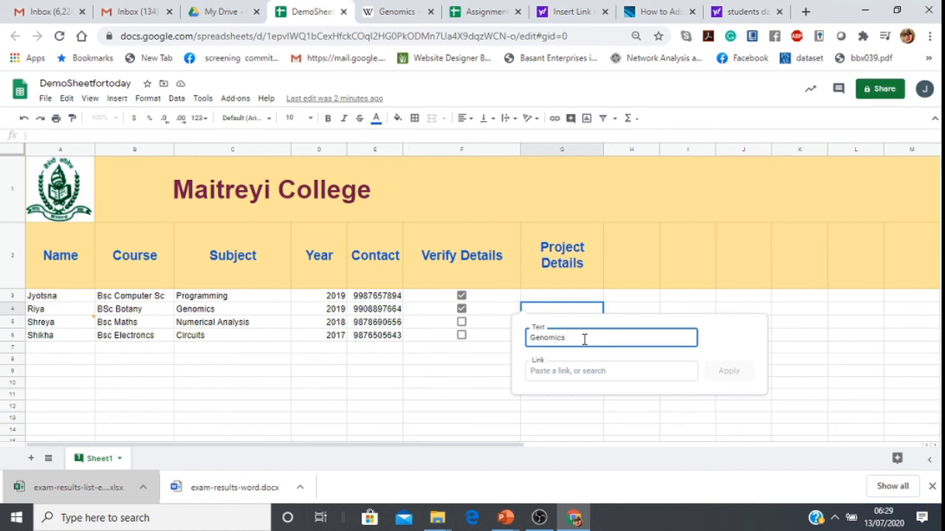
pyautogui.write('Human')
pyautogui.click(626, 371)
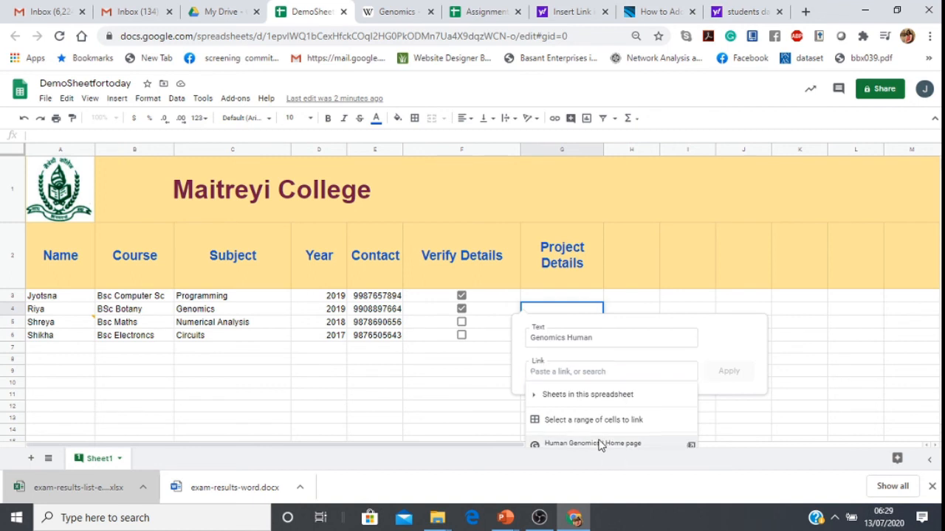
pyautogui.click(600, 443)
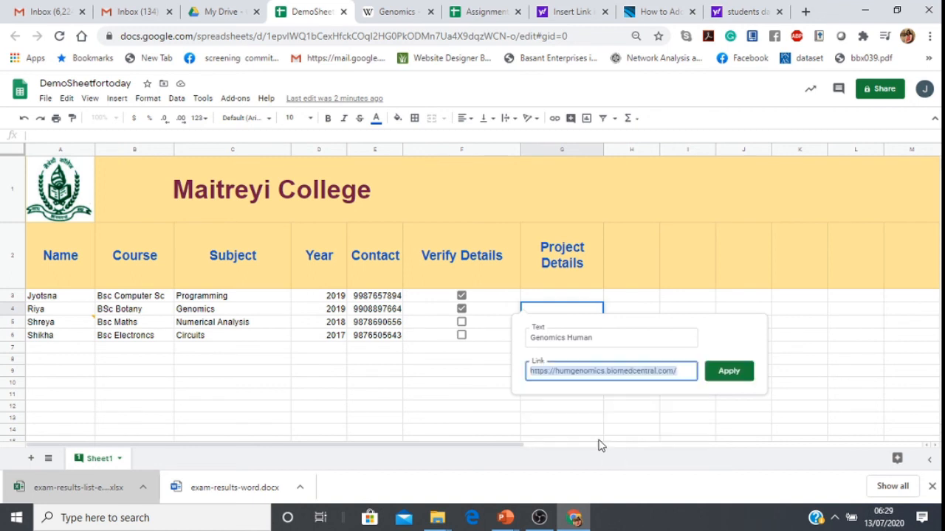
pyautogui.click(727, 371)
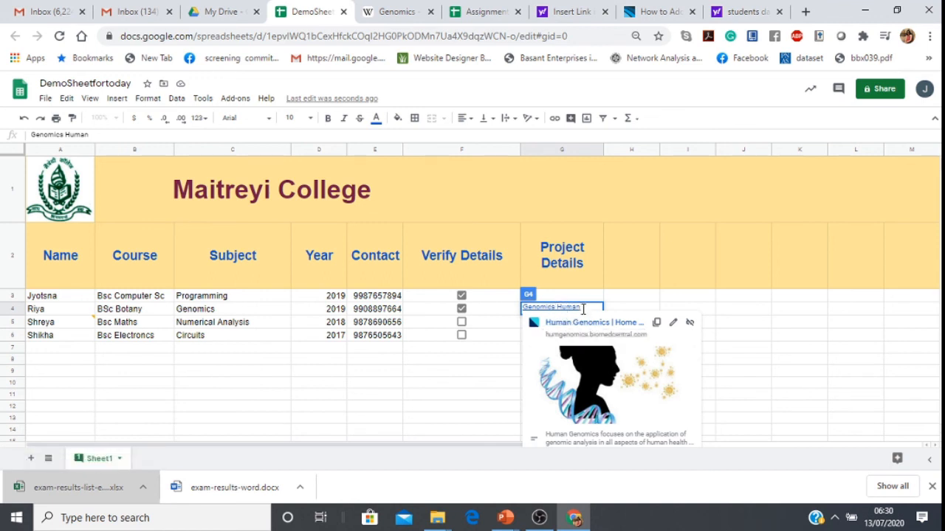
# Open the G4 link's Human Genomics page to check it, and return to the DemoSheetfortoday spreadsheet
pyautogui.click(565, 325)
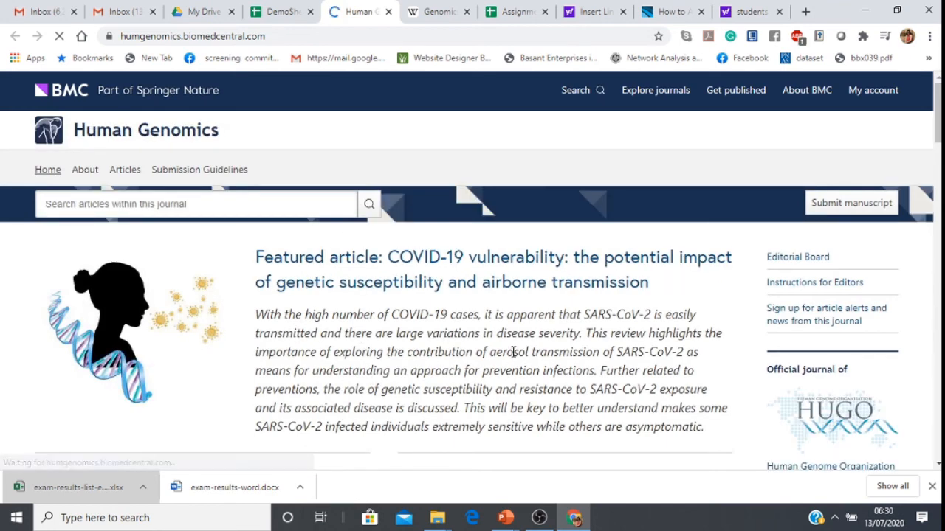
pyautogui.click(277, 11)
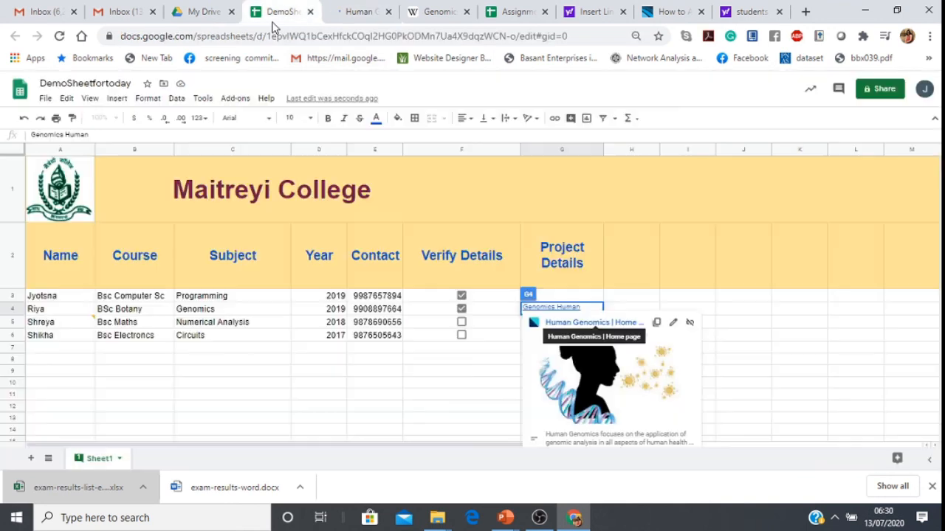